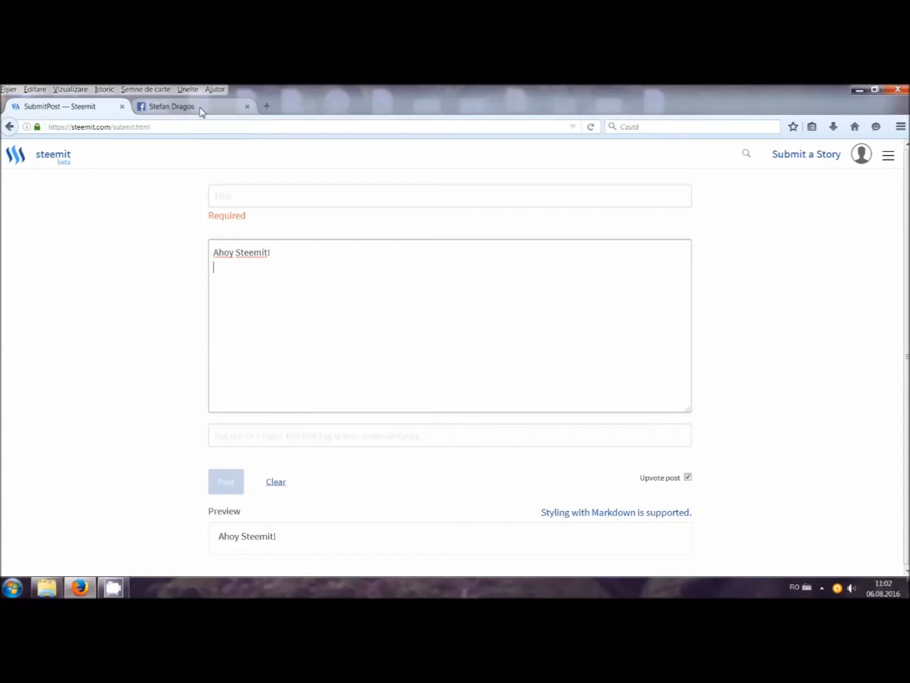
Switch from the Steemit draft reading 'Ahoy Steemit!' to the Facebook photo viewer
click(201, 108)
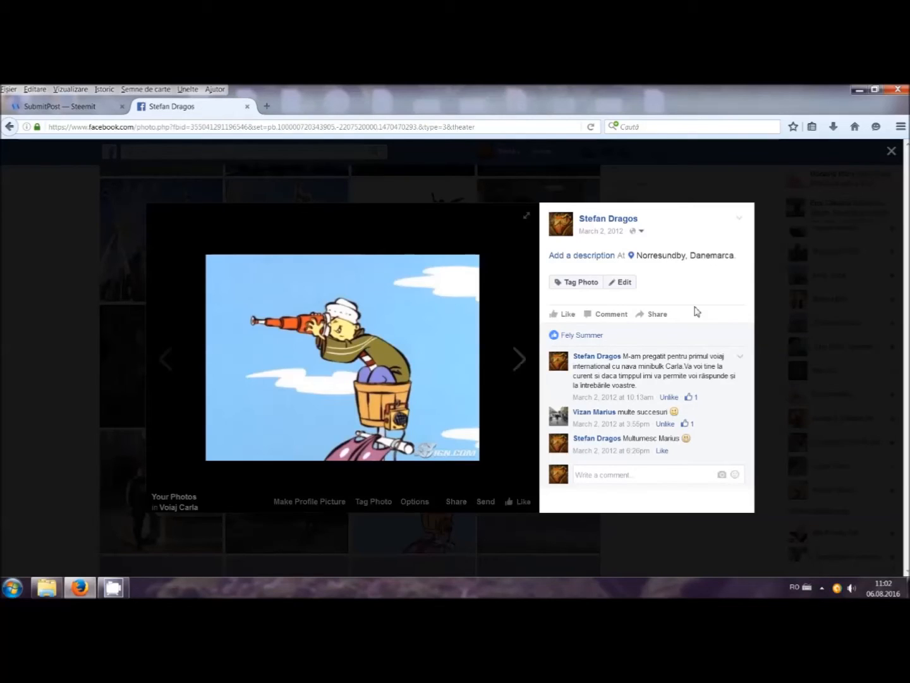
Copy the image address of the cartoon man-with-telescope photo and return to the Steemit editor
click(528, 382)
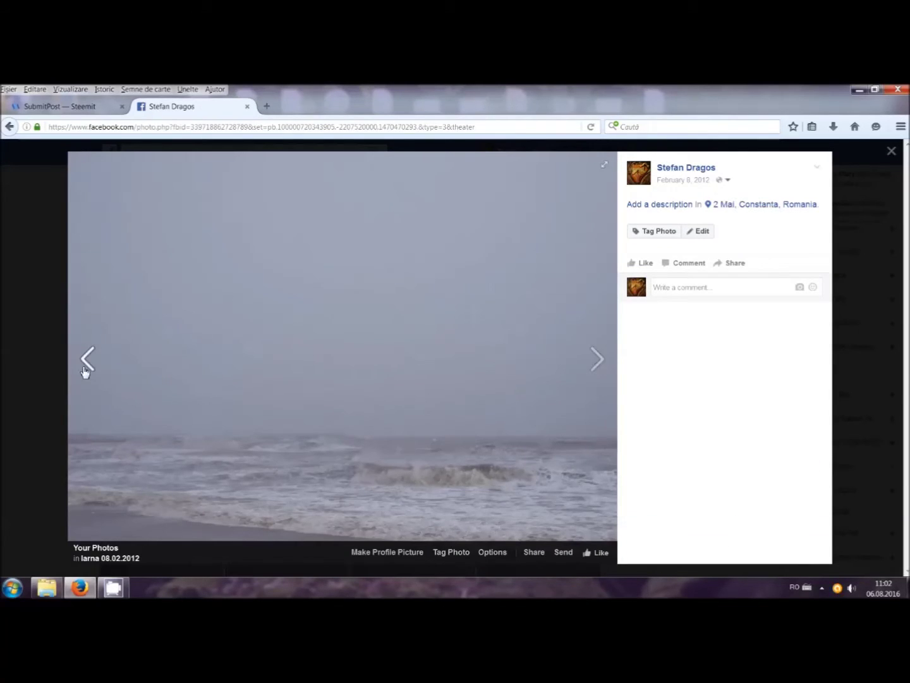
click(87, 359)
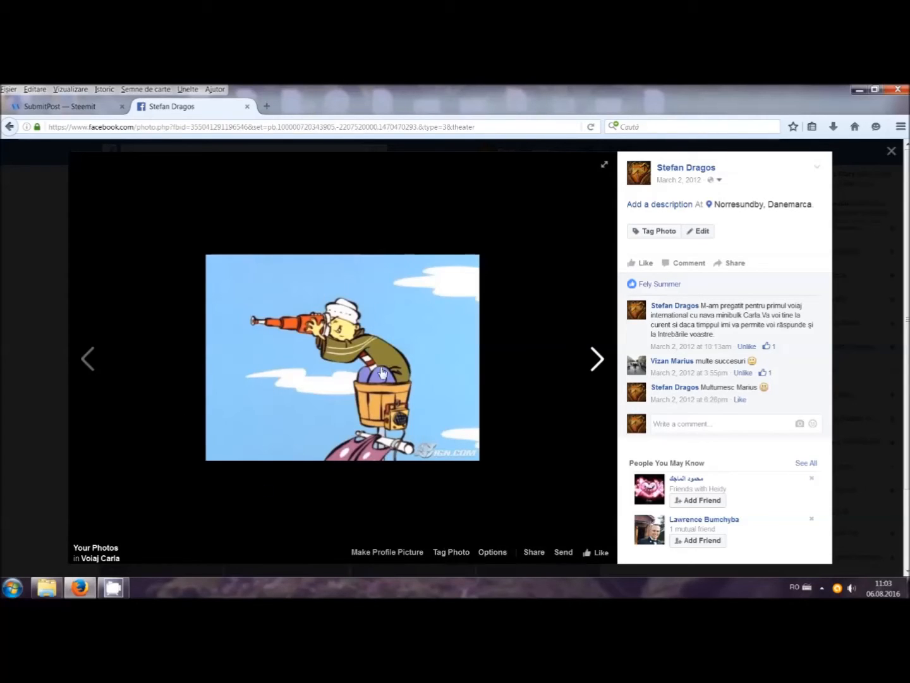
right_click(398, 357)
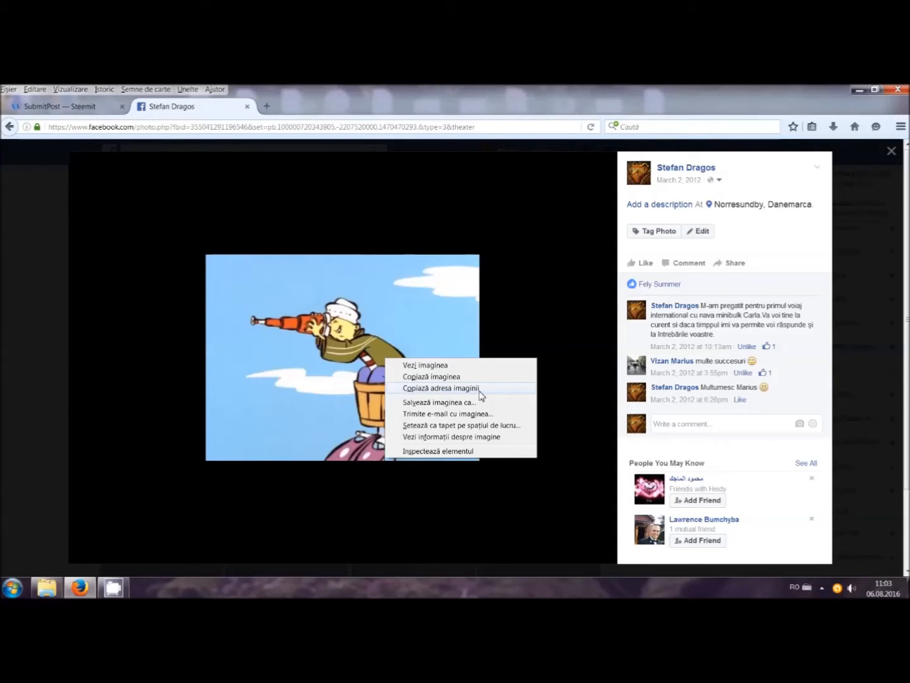
click(480, 392)
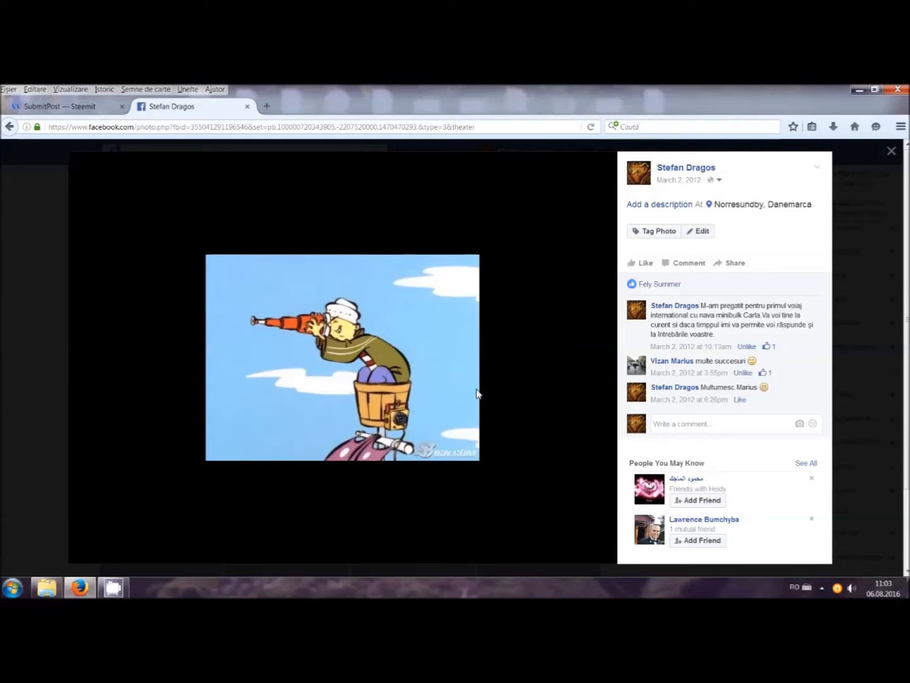
click(60, 106)
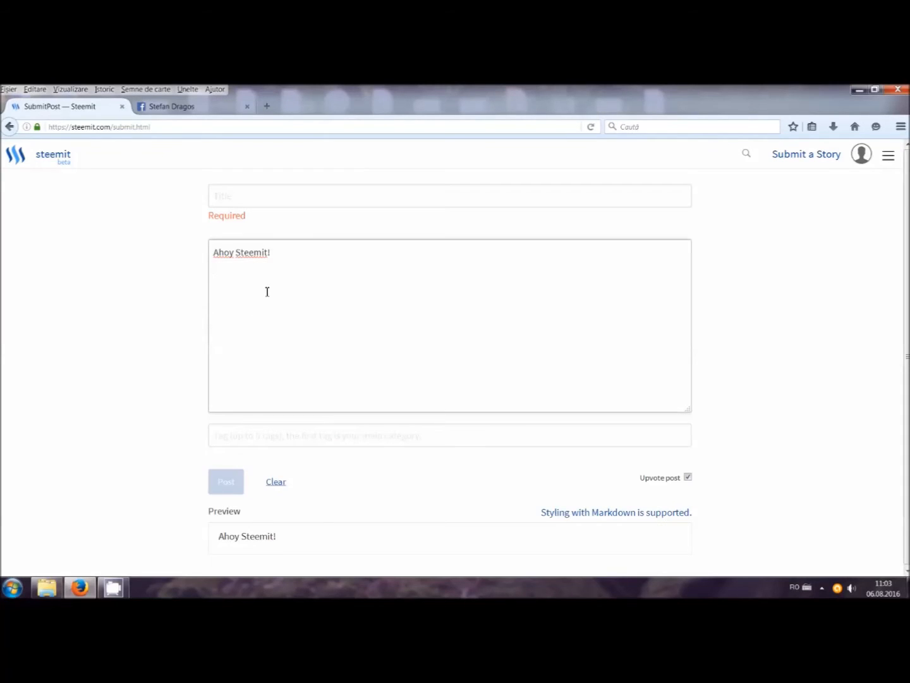
Paste the copied Facebook image URL on the line below 'Ahoy Steemit!'
right_click(243, 277)
click(281, 319)
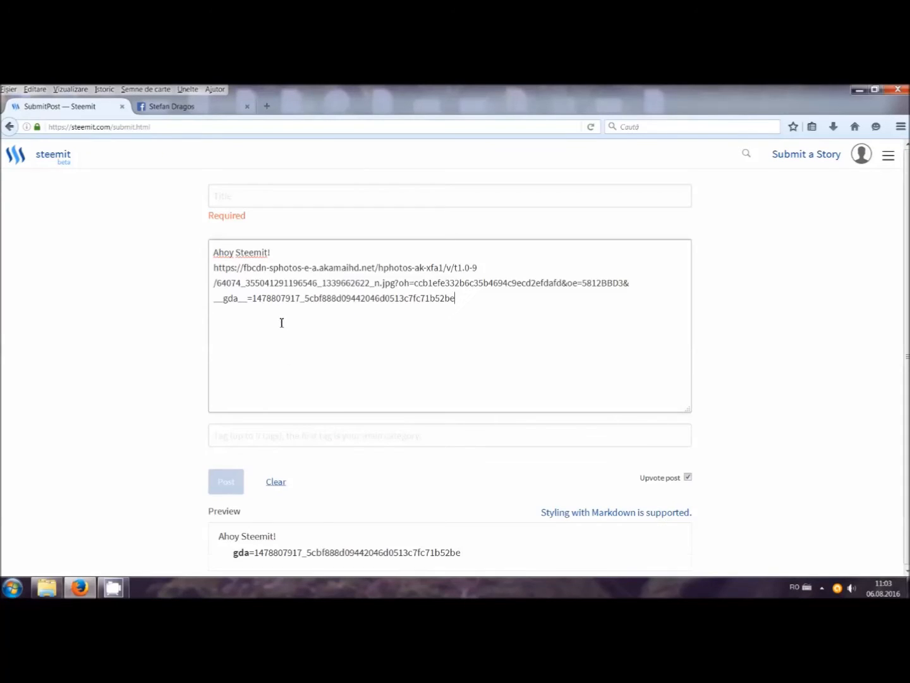
scroll(282, 323, down, 1)
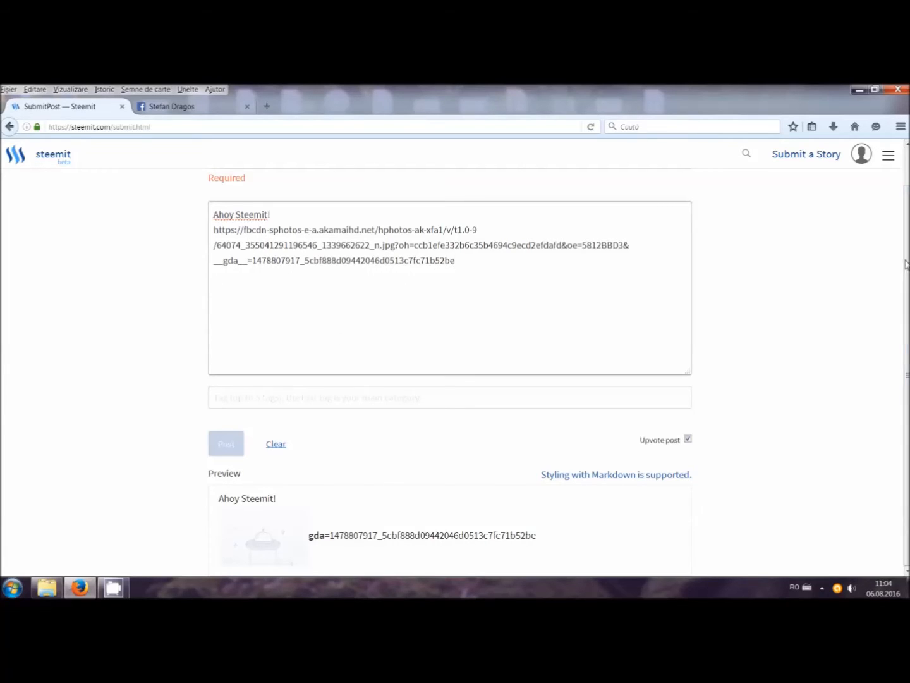
scroll(904, 285, up, 1)
scroll(528, 285, down, 1)
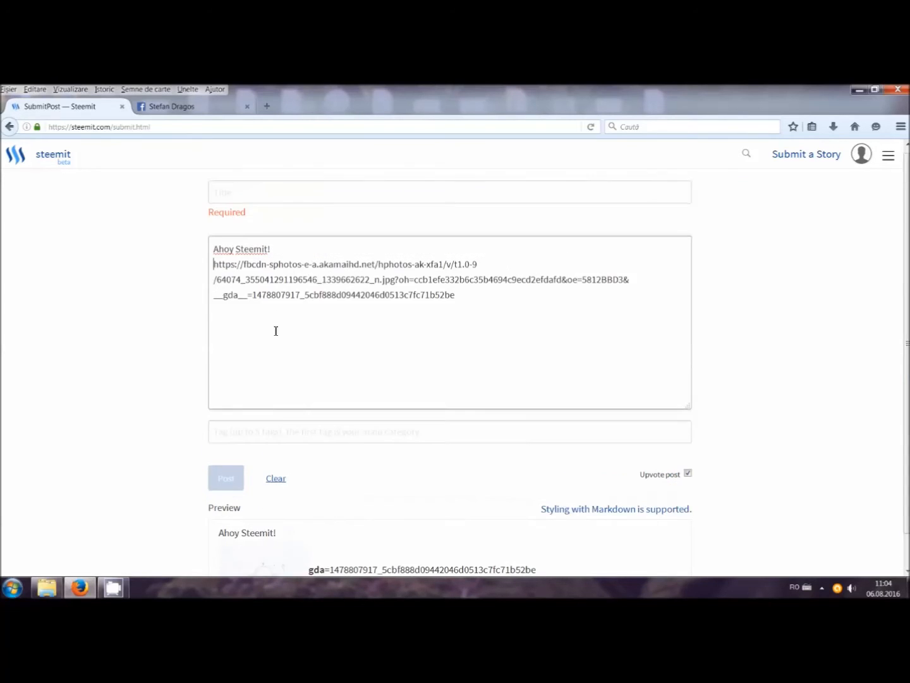
scroll(491, 337, down, 1)
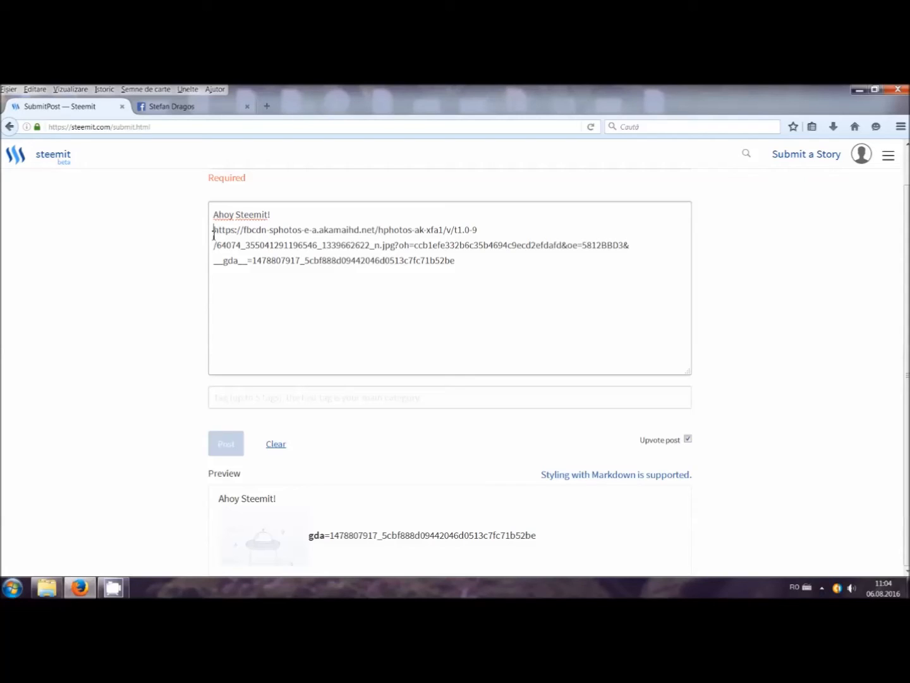
text(()
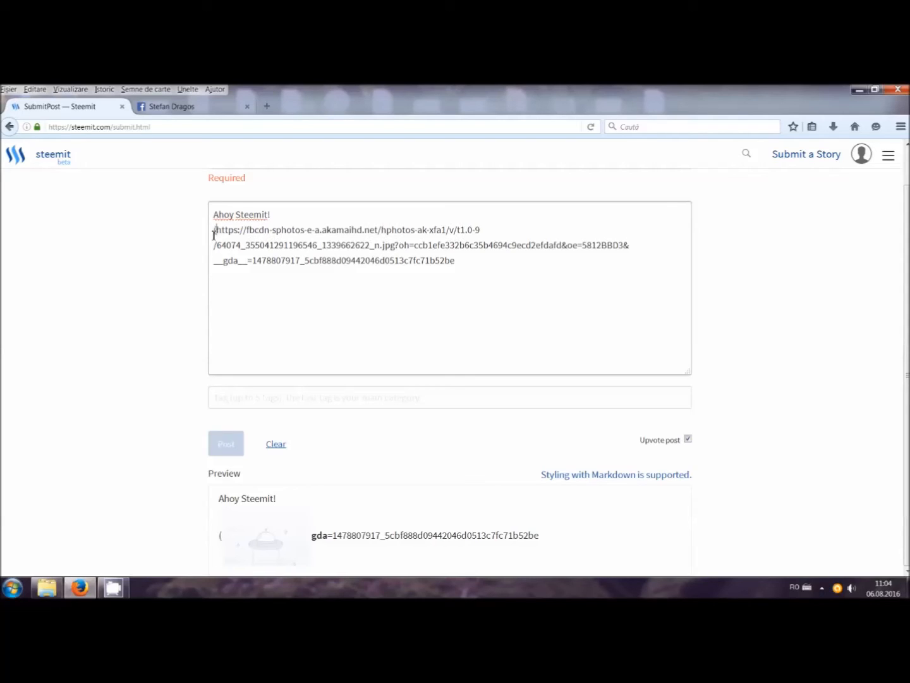
text(!)
text([)
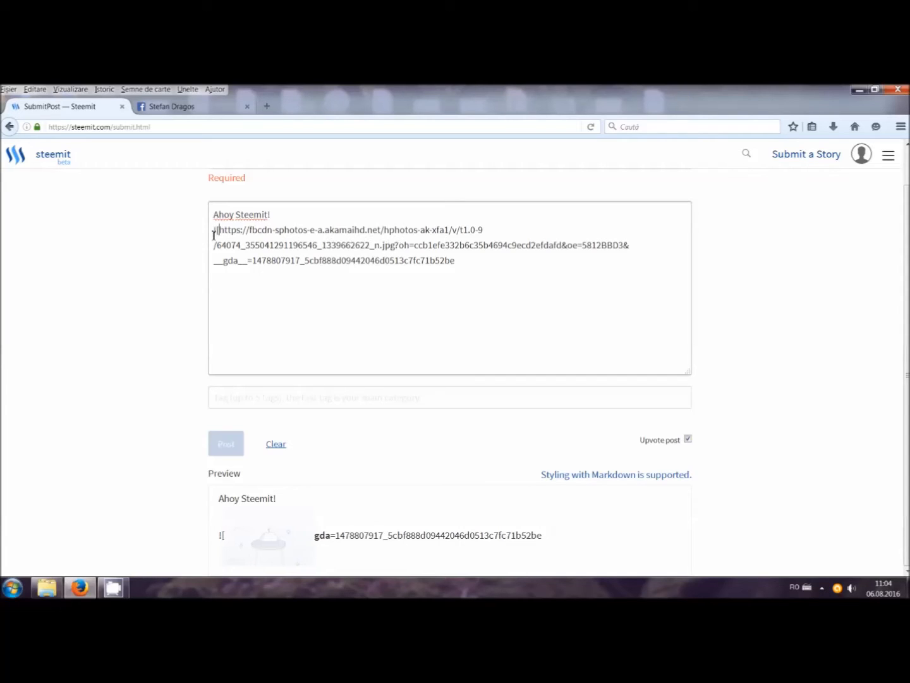
text(])
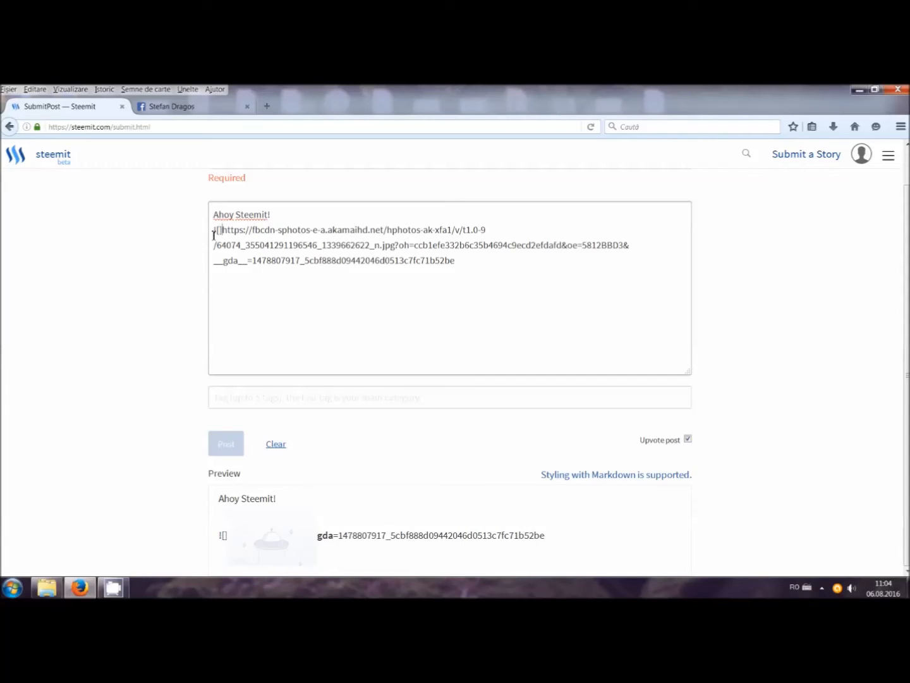
text(()
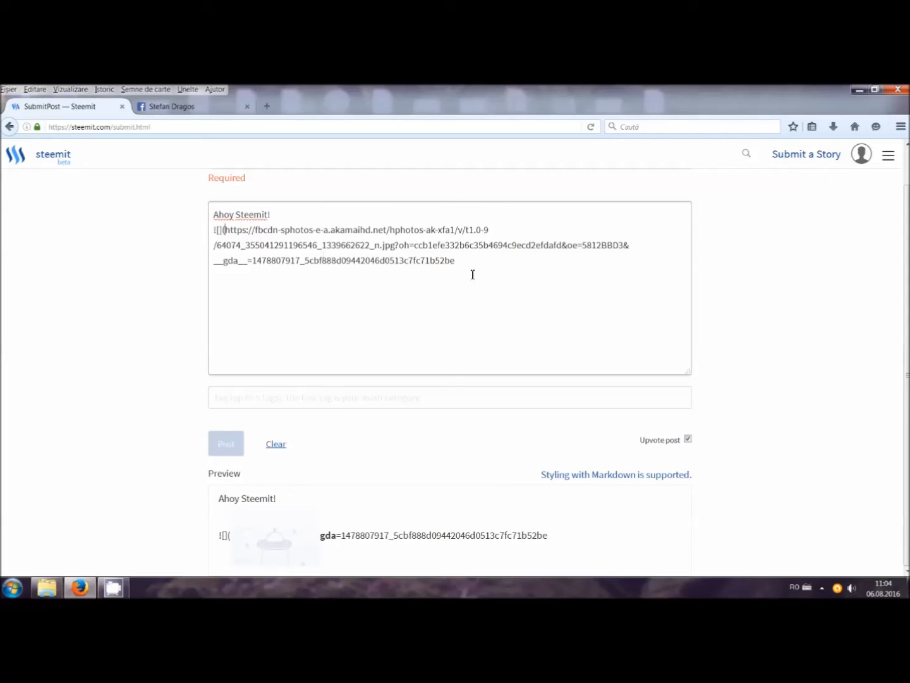
text())
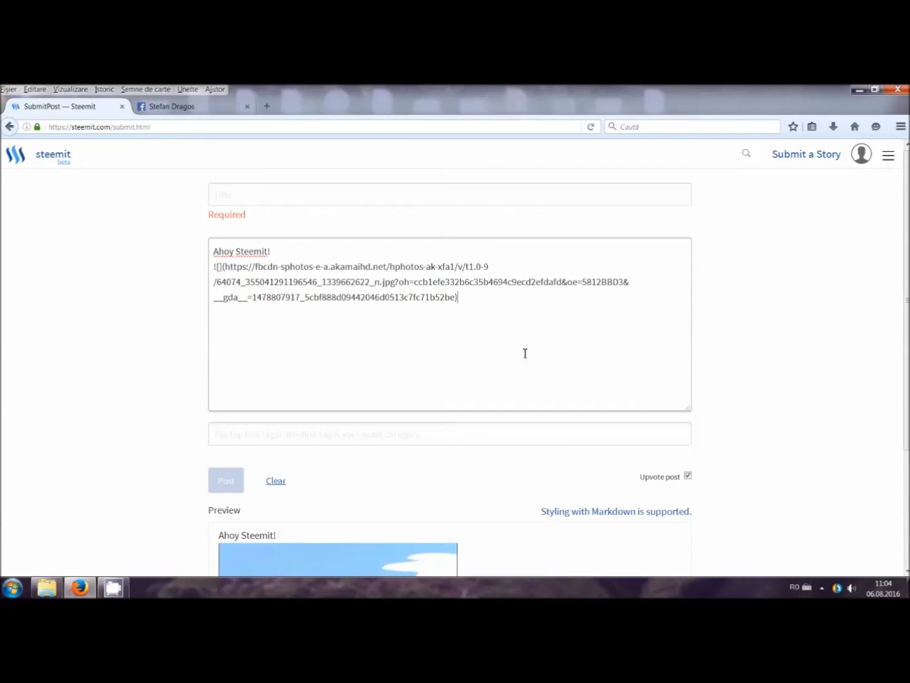
scroll(524, 354, down, 3)
scroll(414, 463, up, 3)
scroll(414, 464, down, 3)
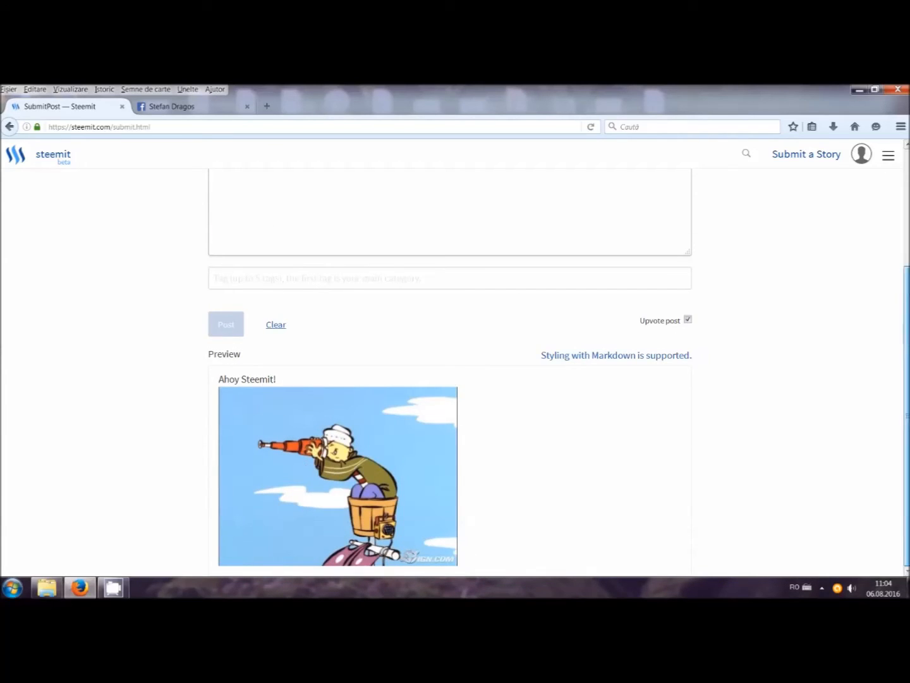
scroll(282, 384, up, 2)
click(172, 106)
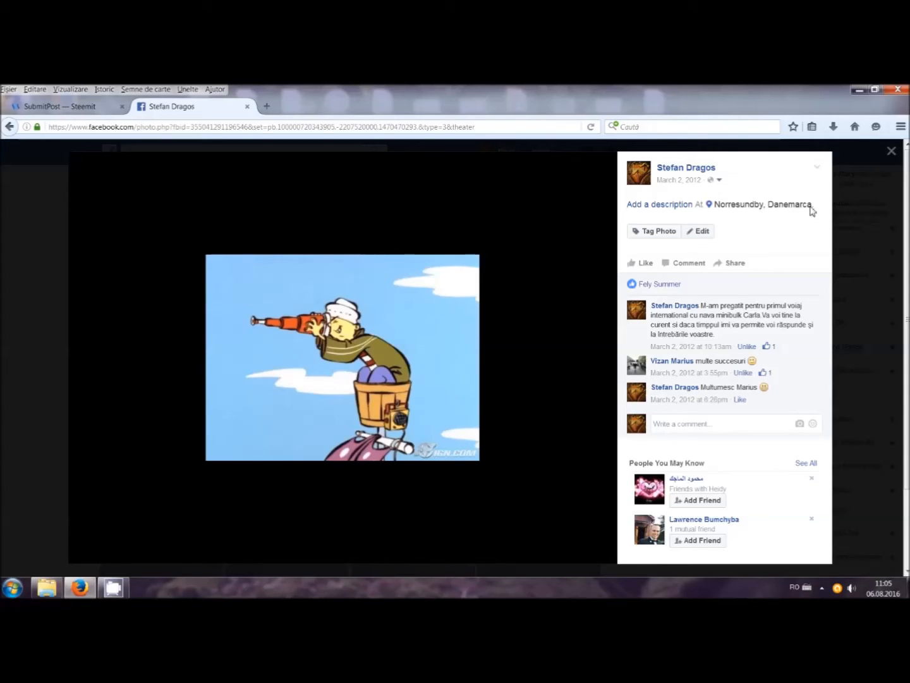
mouse_move(343, 357)
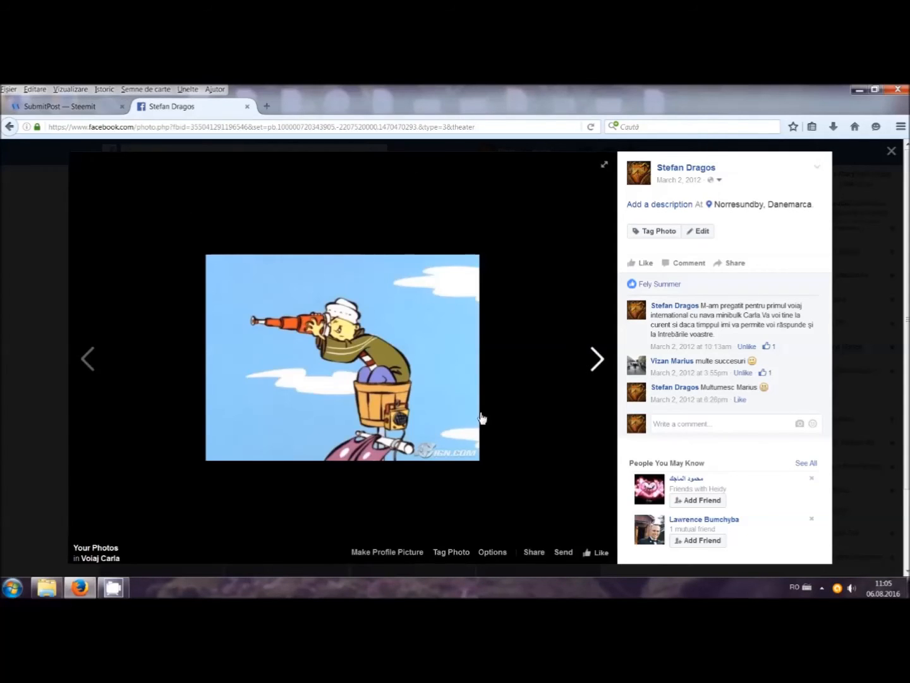
click(598, 359)
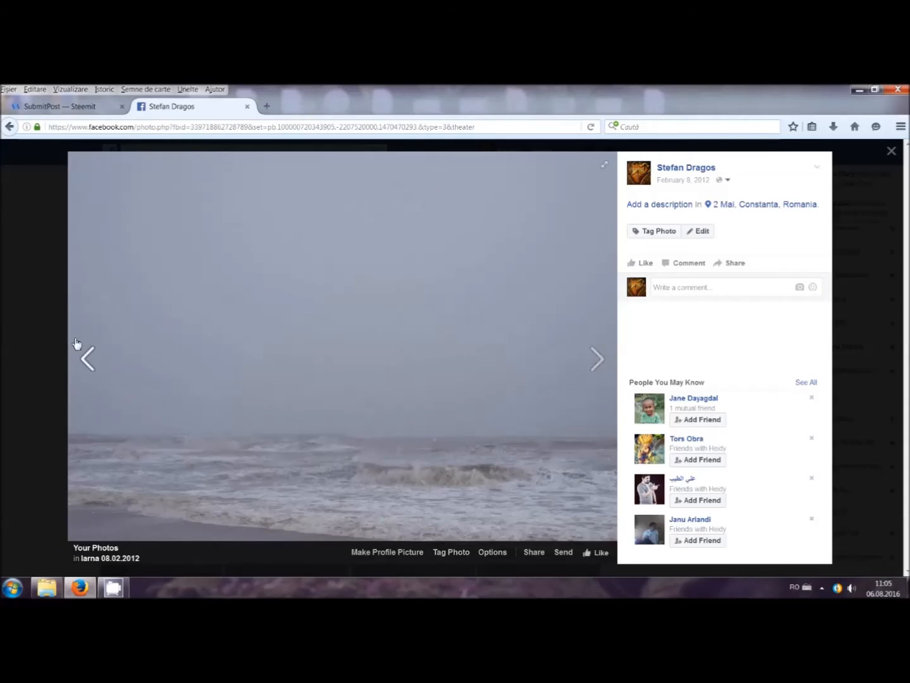
click(64, 105)
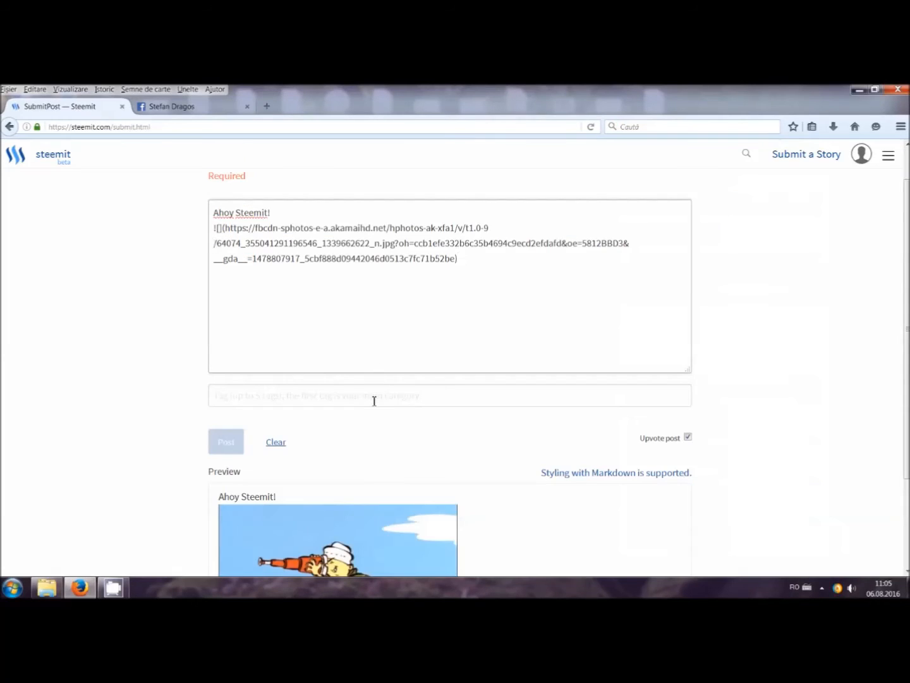
scroll(374, 400, down, 3)
scroll(374, 410, up, 3)
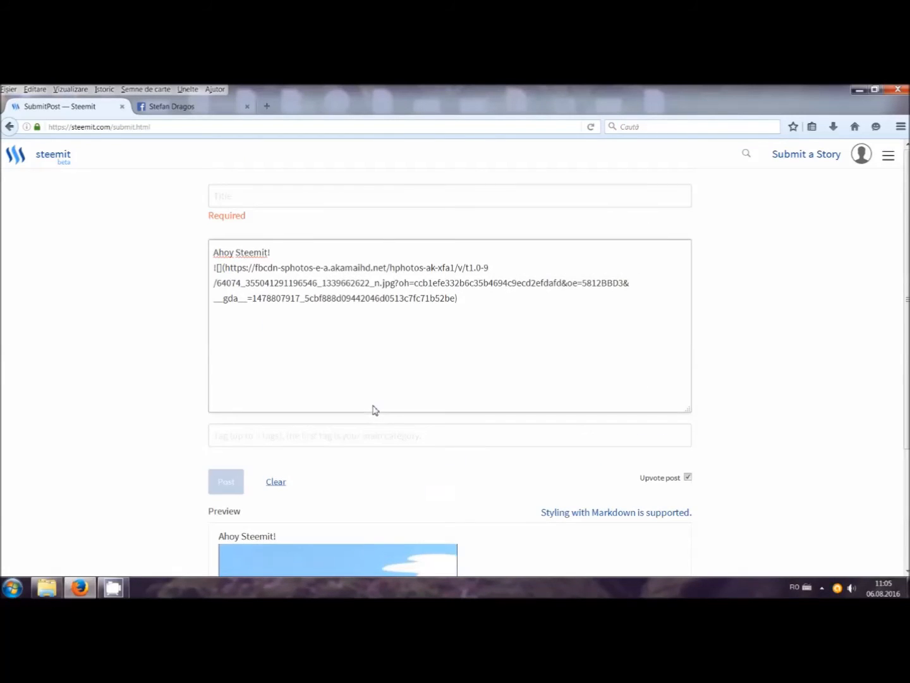
scroll(375, 410, down, 3)
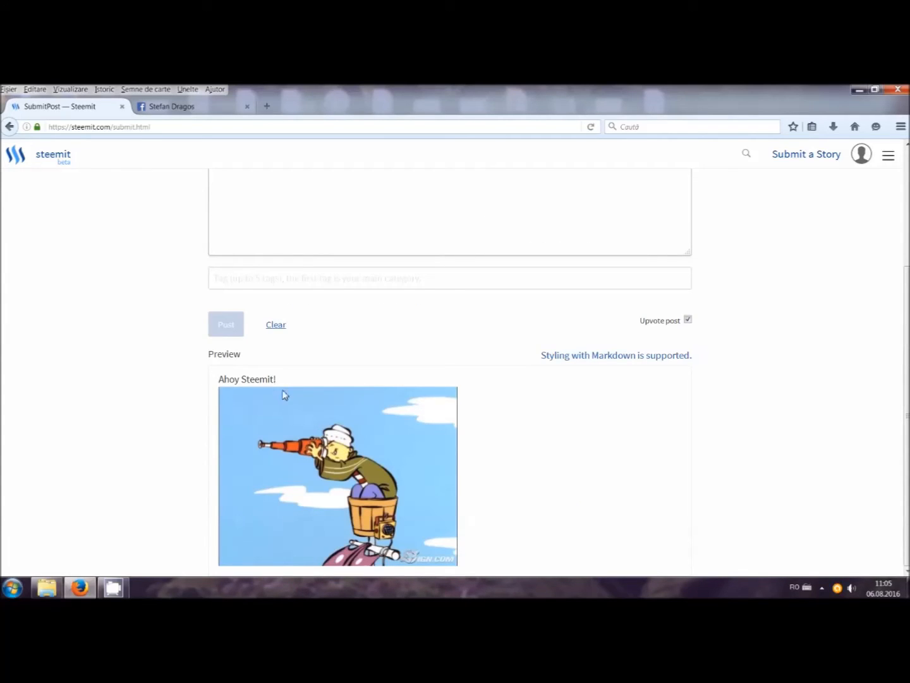
scroll(367, 510, up, 3)
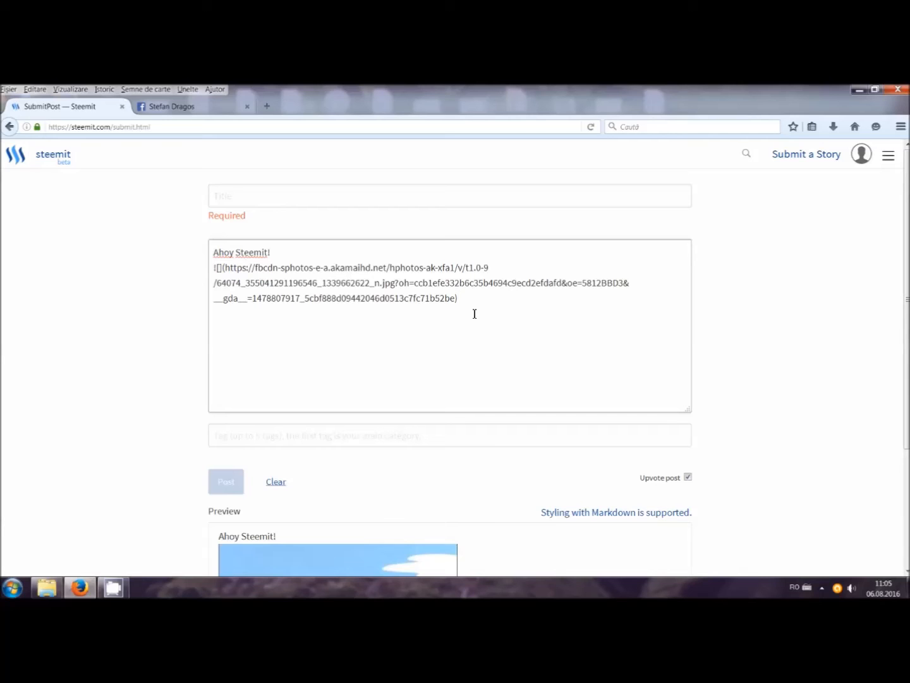
click(357, 194)
text(j)
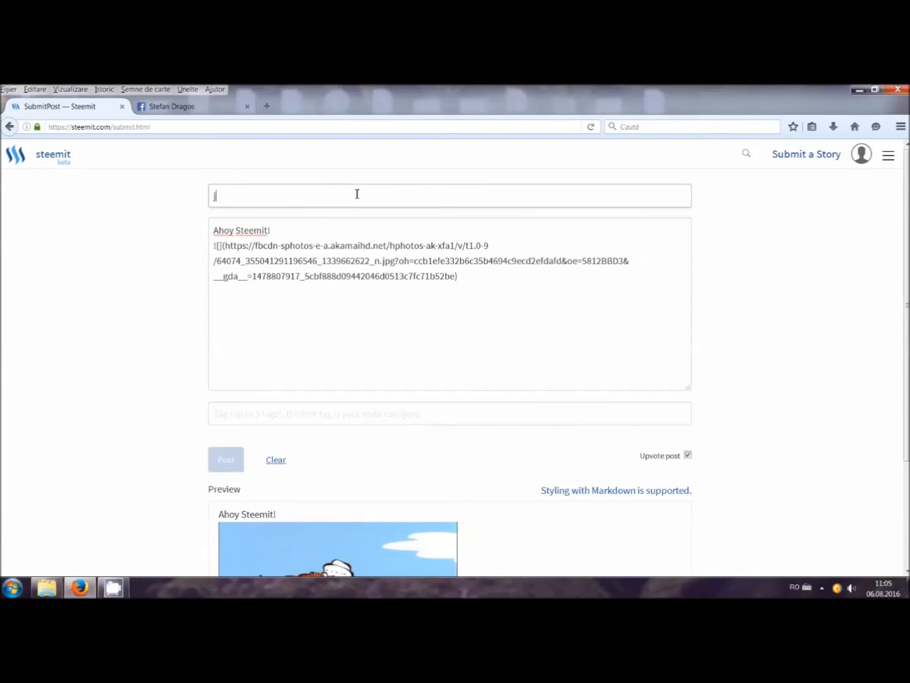
key(BackSpace)
key(BackSpace)
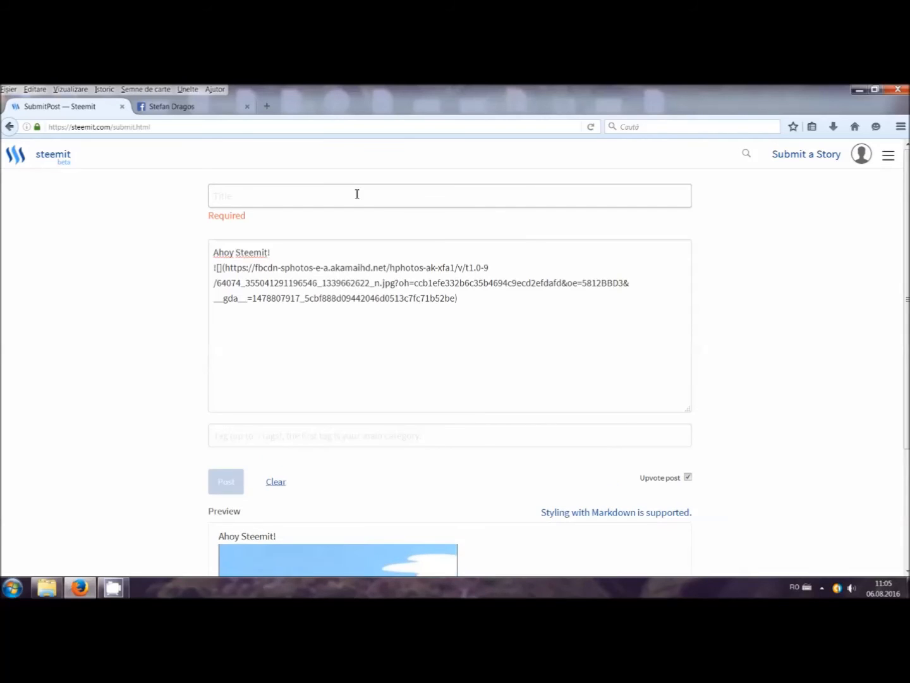
click(318, 438)
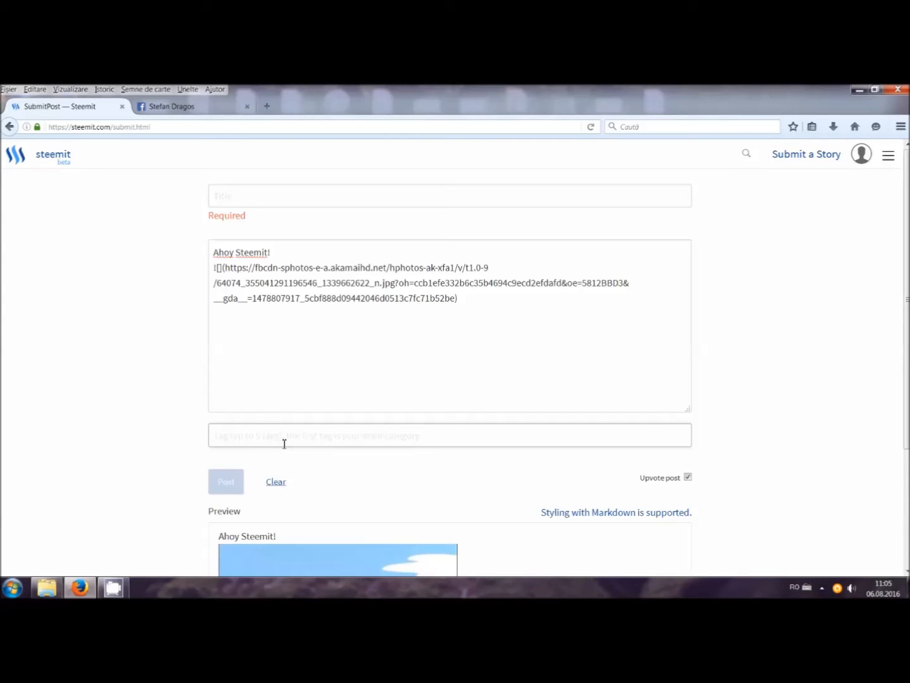
Load YouTube in a new tab and go to your own channel page
click(267, 106)
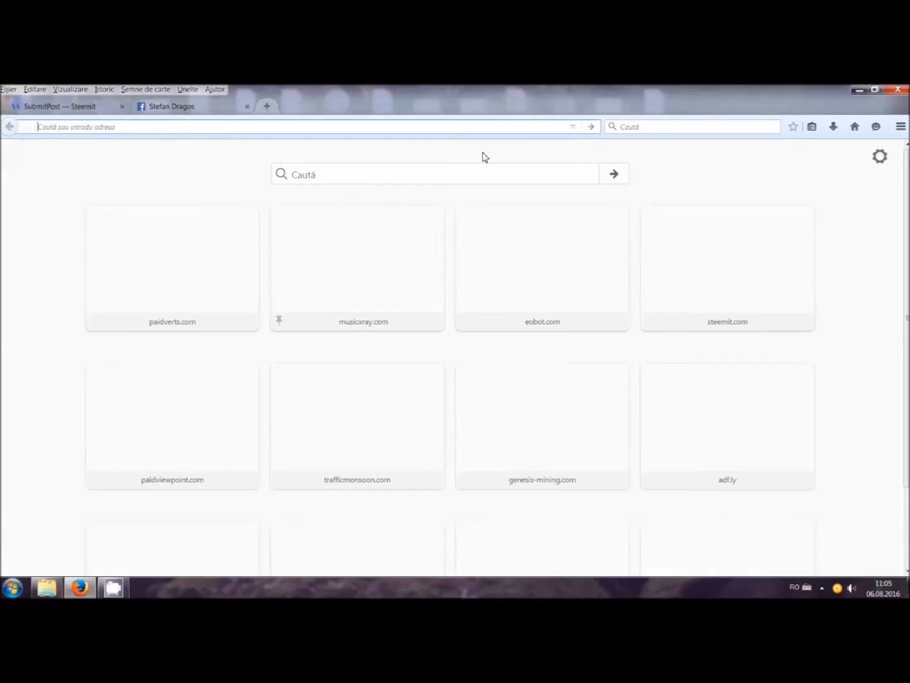
click(573, 127)
click(266, 152)
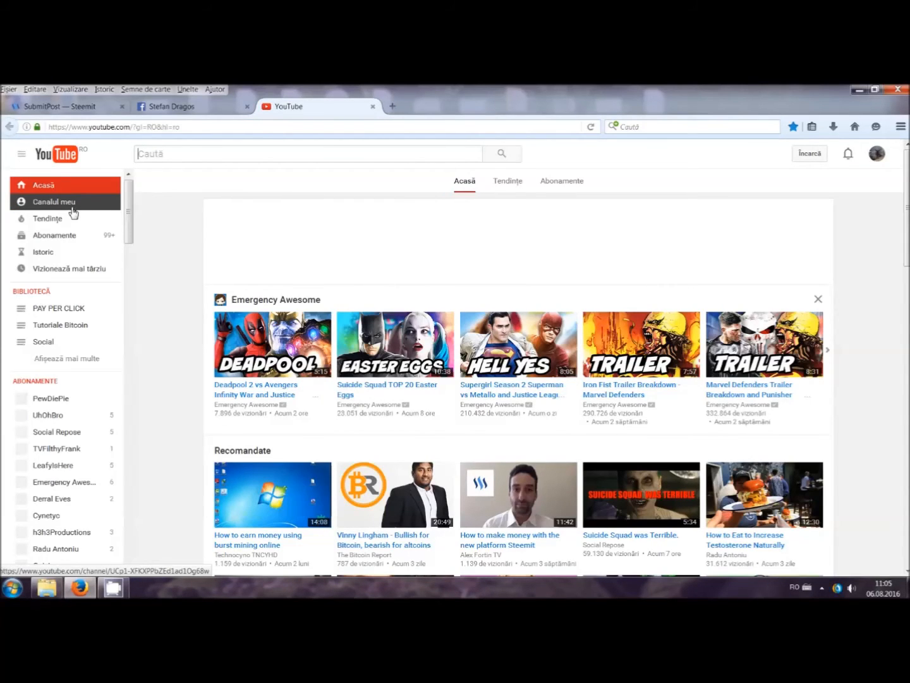
click(78, 205)
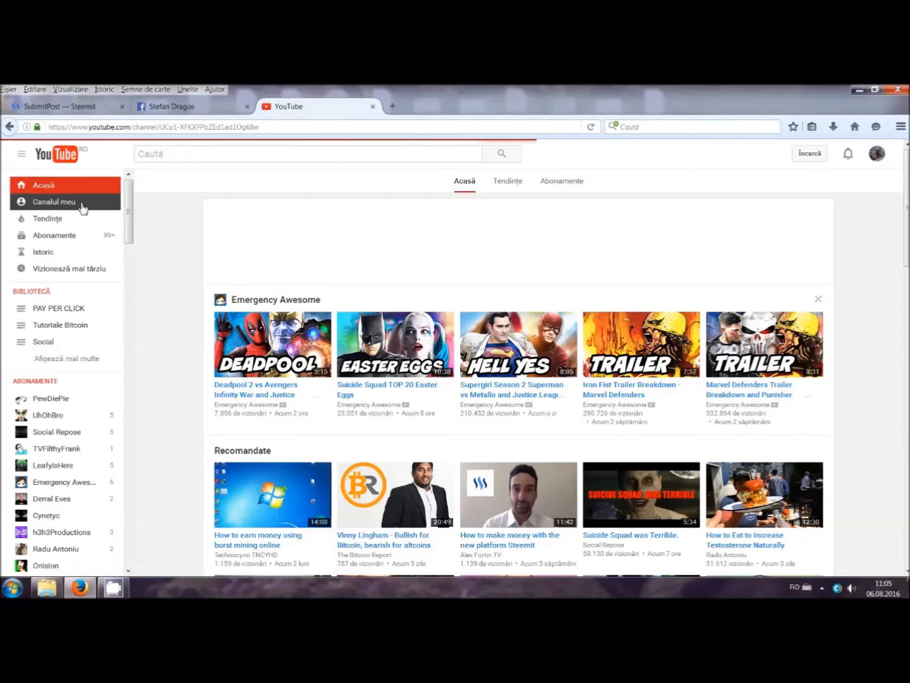
scroll(389, 395, down, 4)
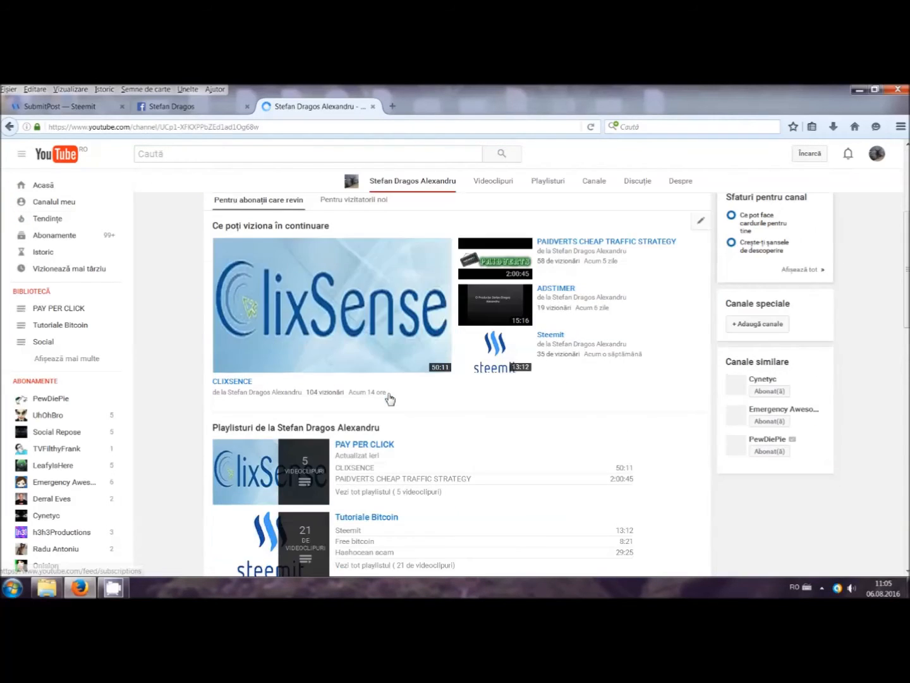
scroll(389, 396, down, 4)
scroll(389, 397, up, 4)
scroll(389, 396, up, 3)
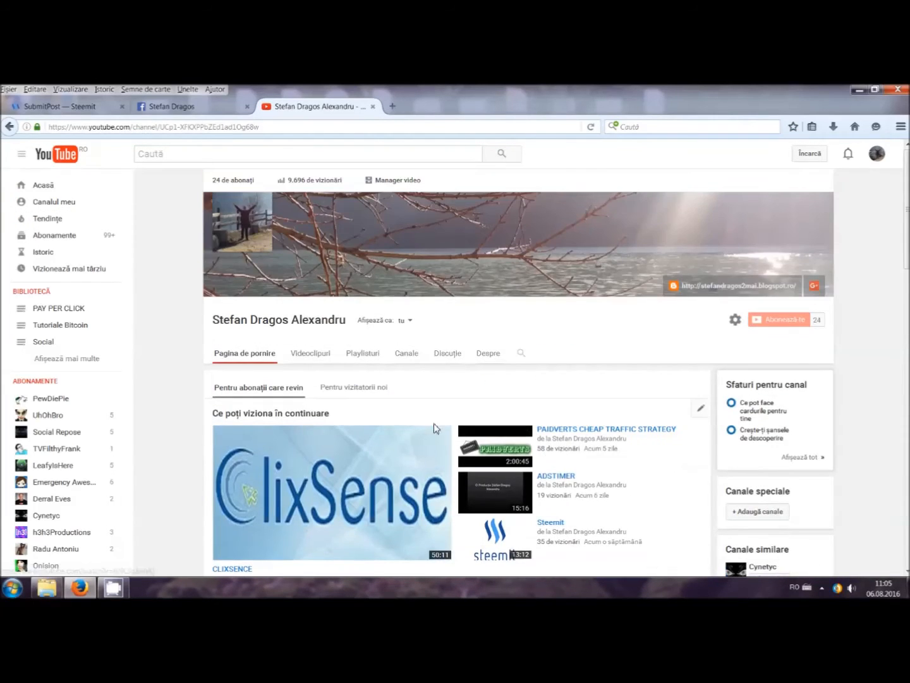
scroll(372, 482, down, 3)
scroll(372, 482, down, 1)
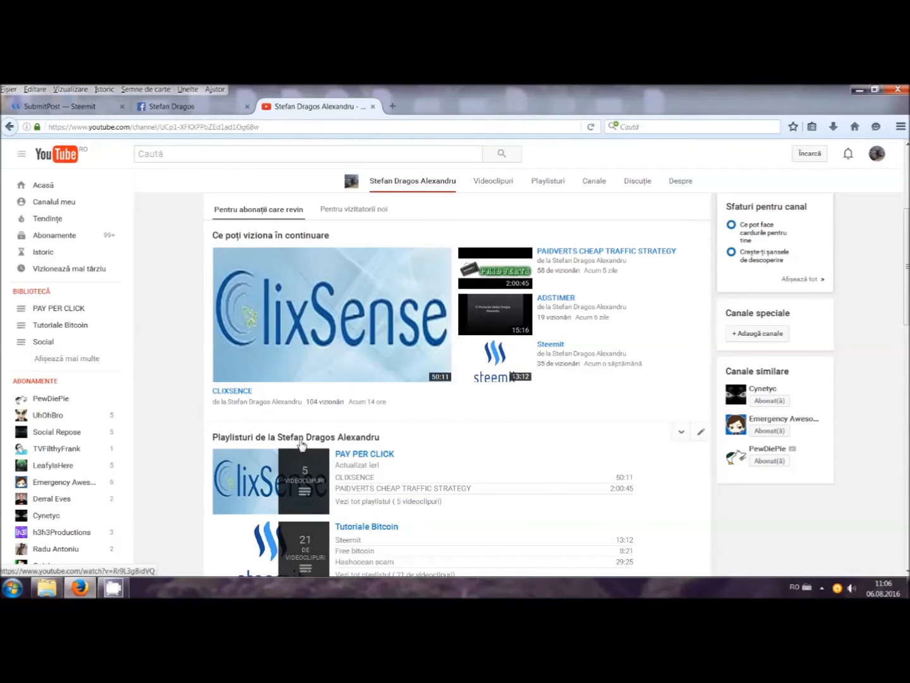
Start the CLIXSENCE video, pause it, and go to the comments awaiting approval
click(348, 294)
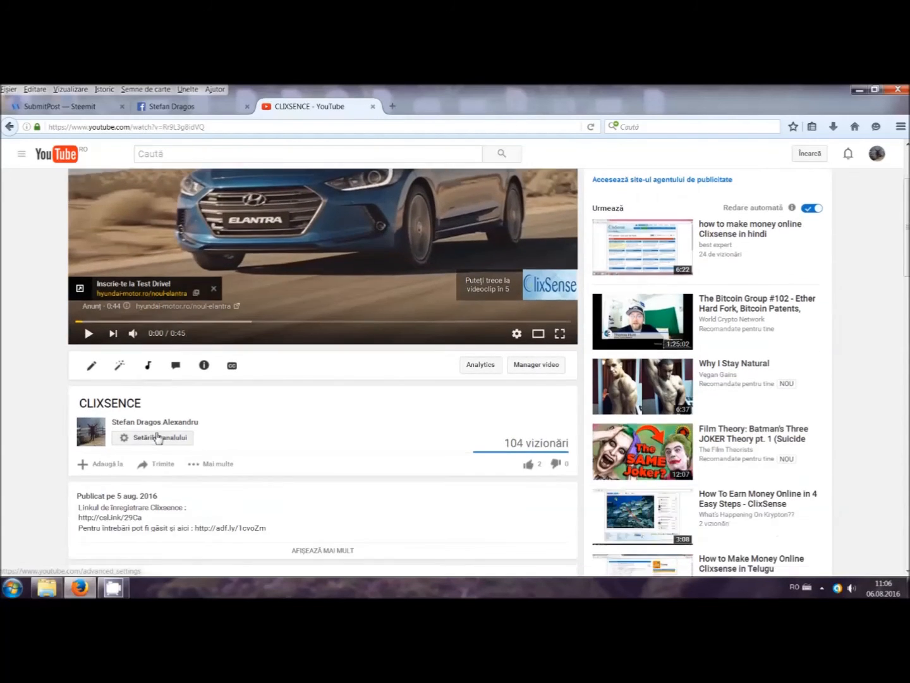
scroll(79, 439, up, 2)
click(84, 451)
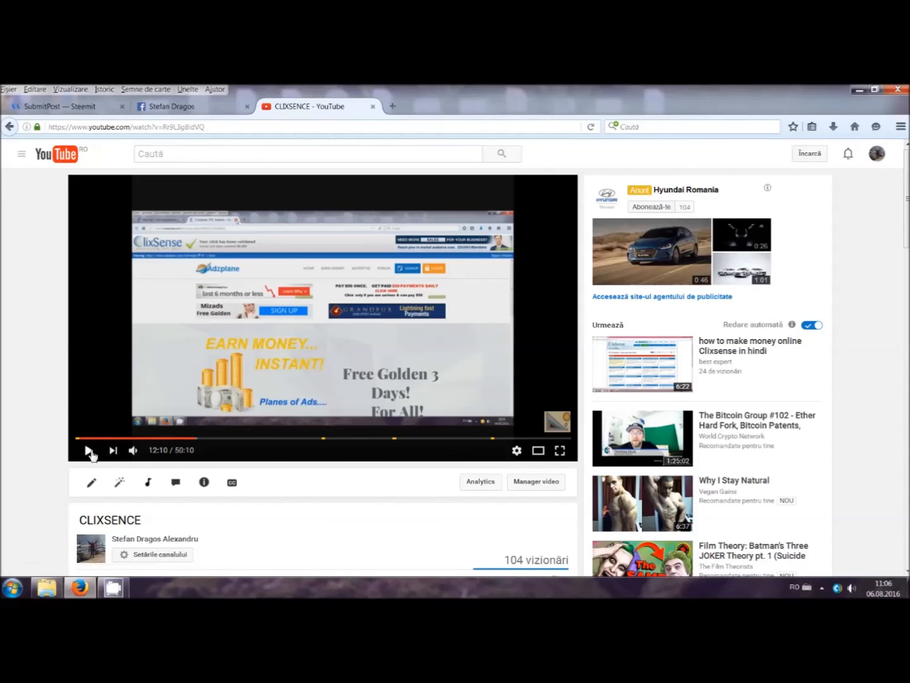
scroll(271, 498, down, 3)
scroll(270, 498, down, 2)
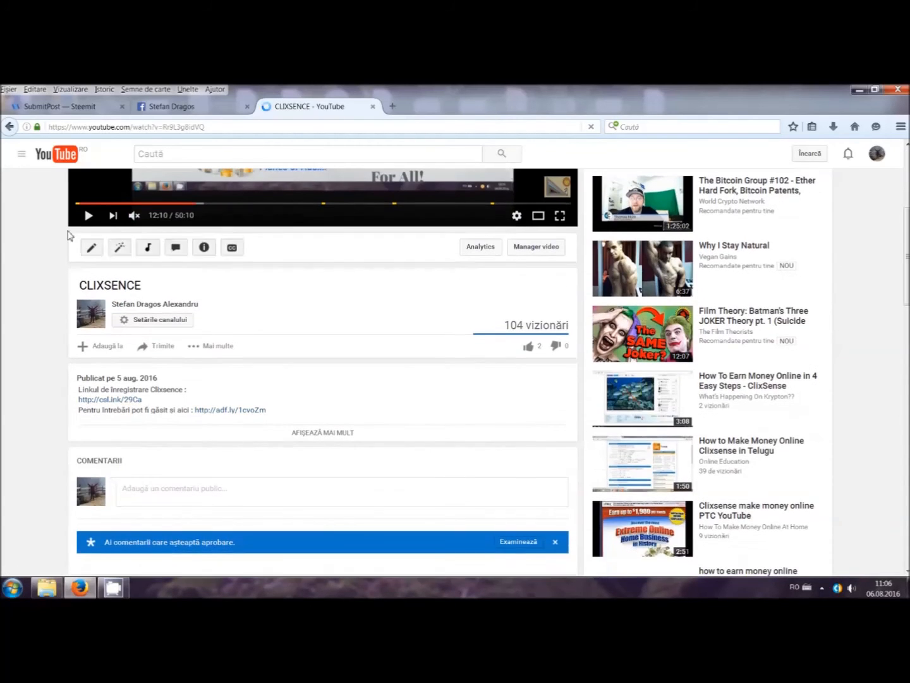
click(519, 542)
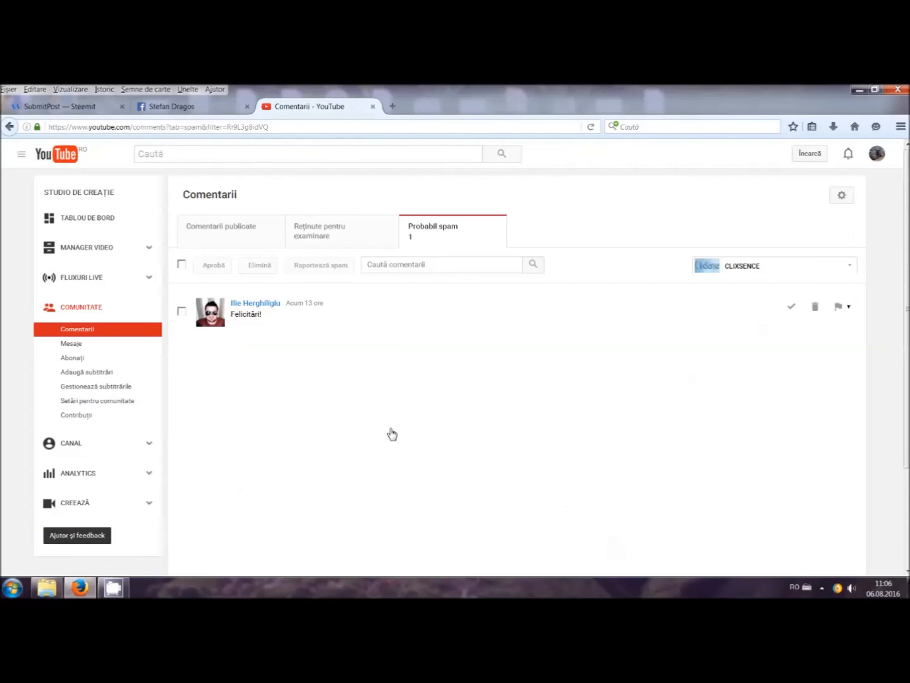
Approve the pending 'Felicitări!' comment, return to the dashboard and reopen the CLIXSENCE video
click(182, 311)
click(214, 265)
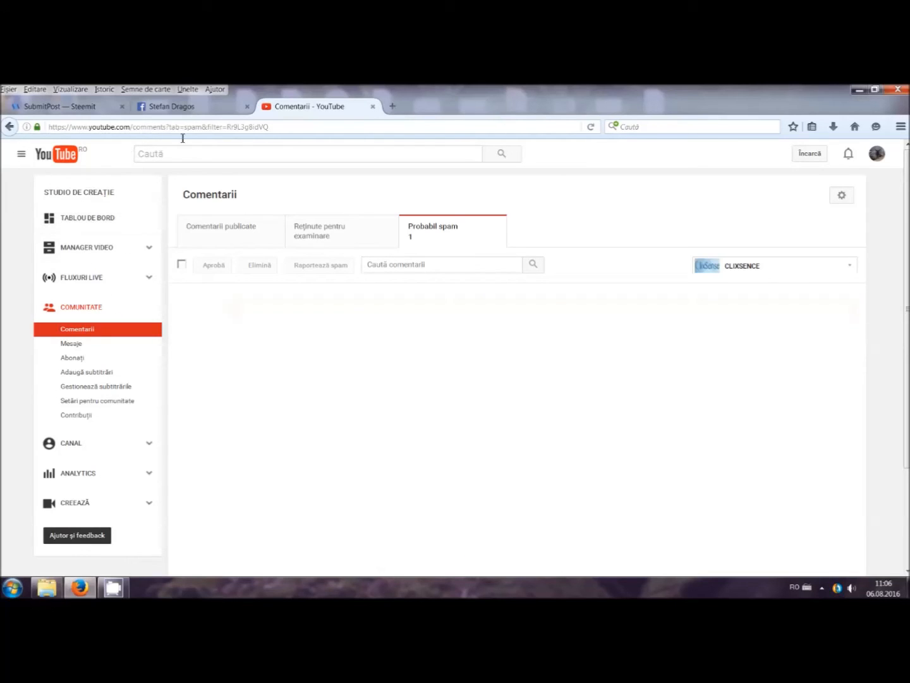
click(100, 219)
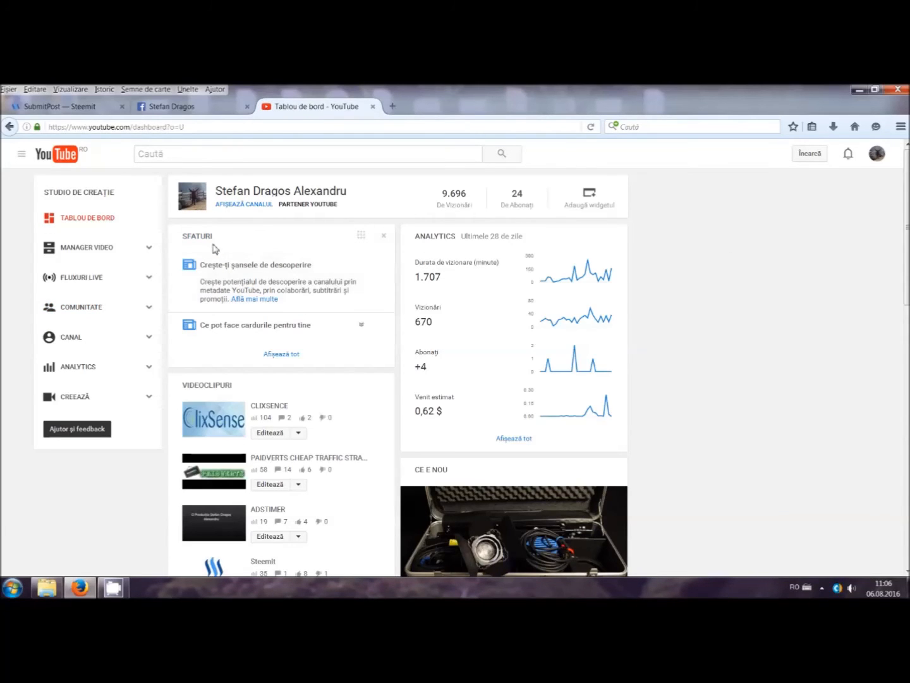
click(266, 404)
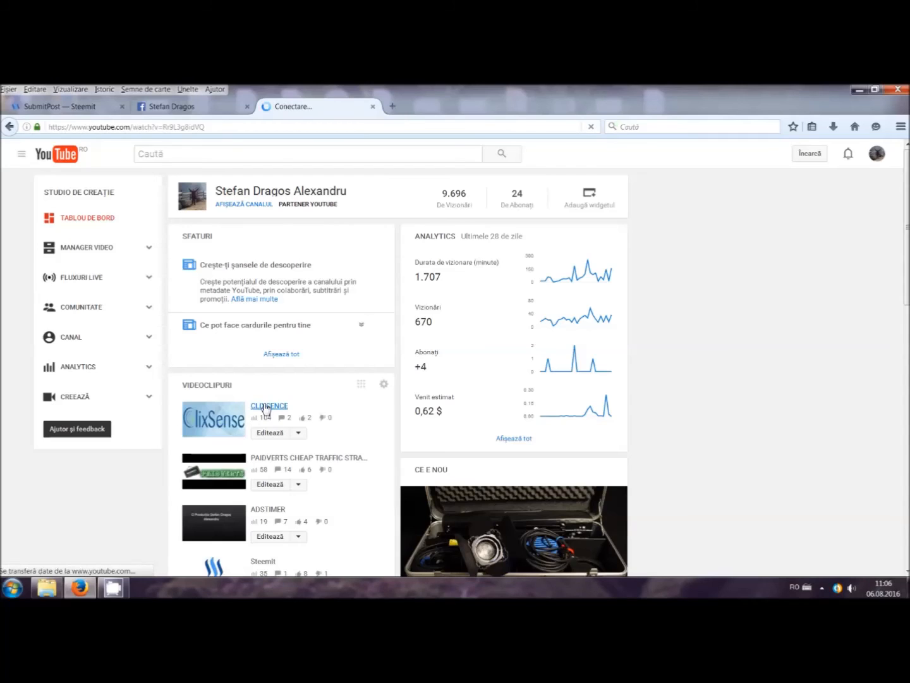
scroll(262, 409, down, 3)
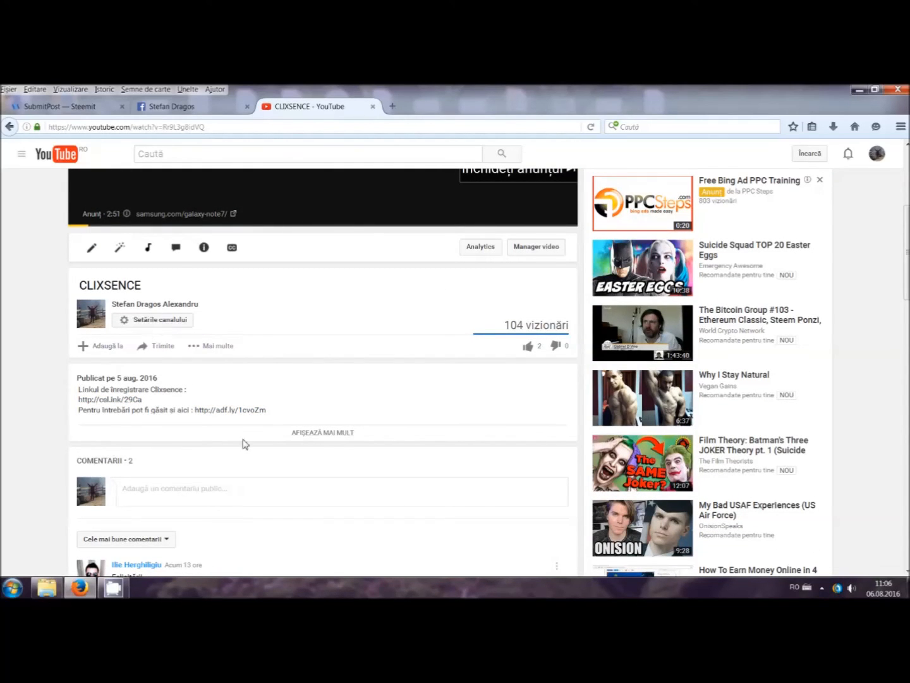
Copy the CLIXSENCE video's iframe code from the Cod de încorporat sharing tab
click(156, 346)
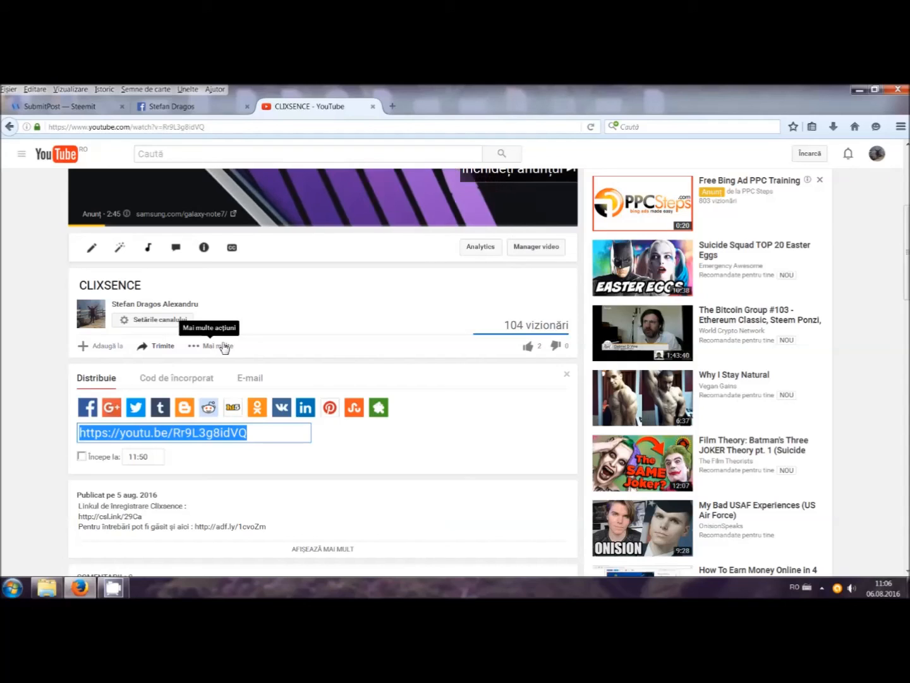
scroll(206, 370, down, 3)
scroll(208, 375, up, 2)
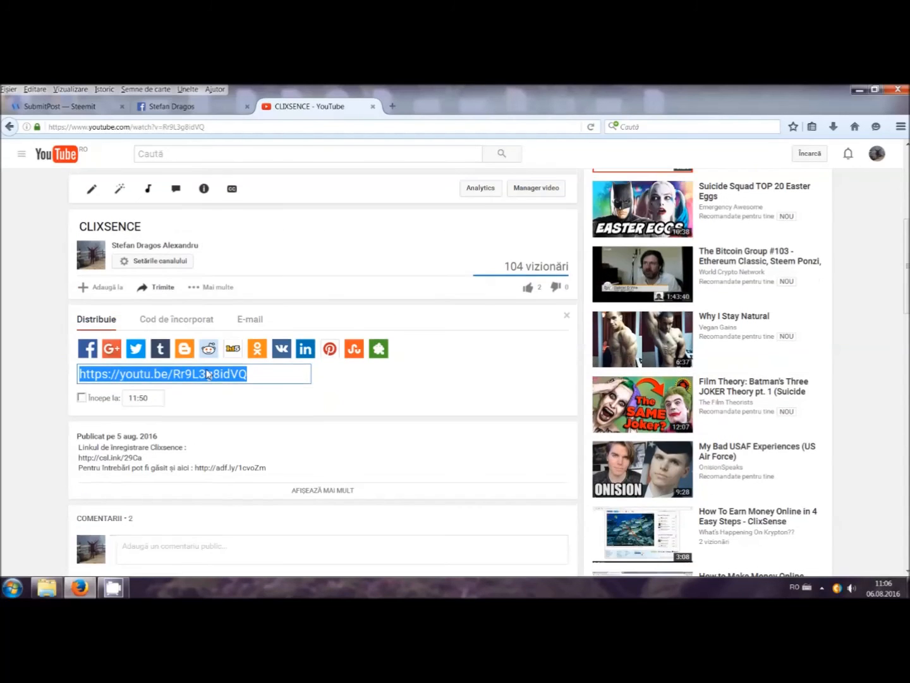
scroll(209, 375, down, 1)
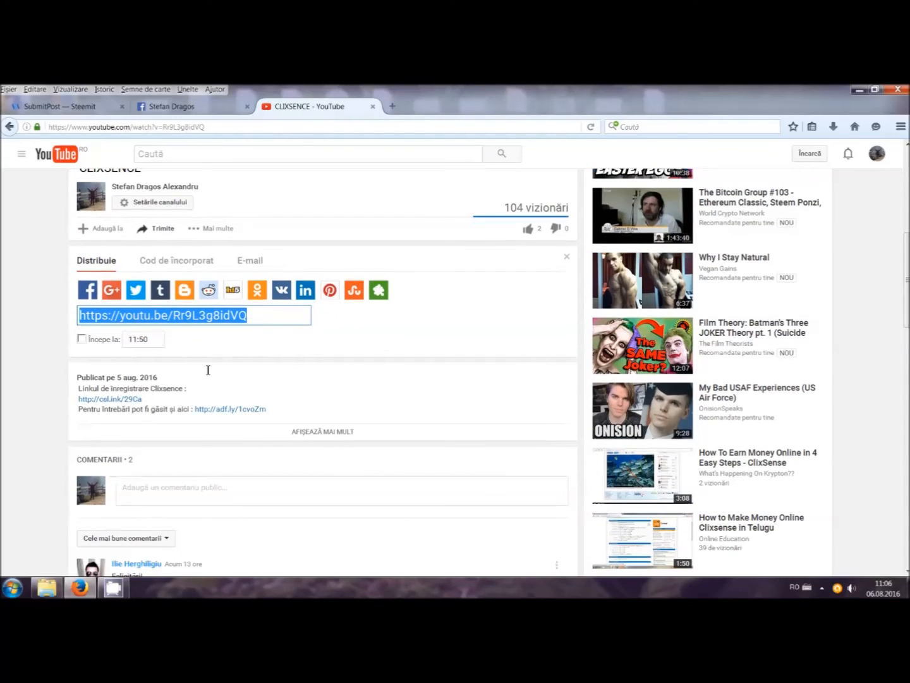
click(135, 186)
scroll(125, 190, up, 3)
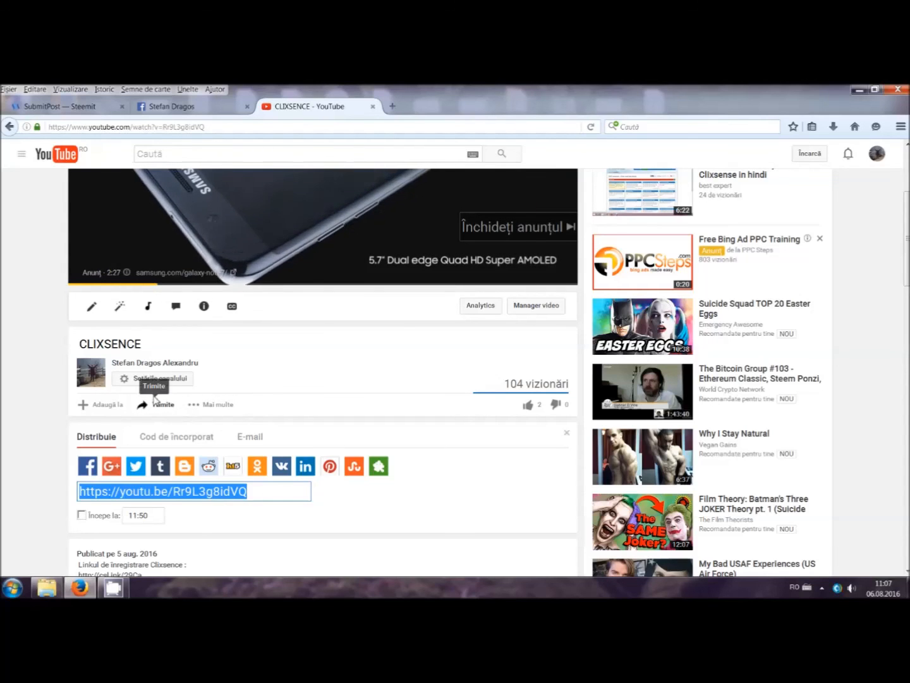
scroll(154, 395, down, 2)
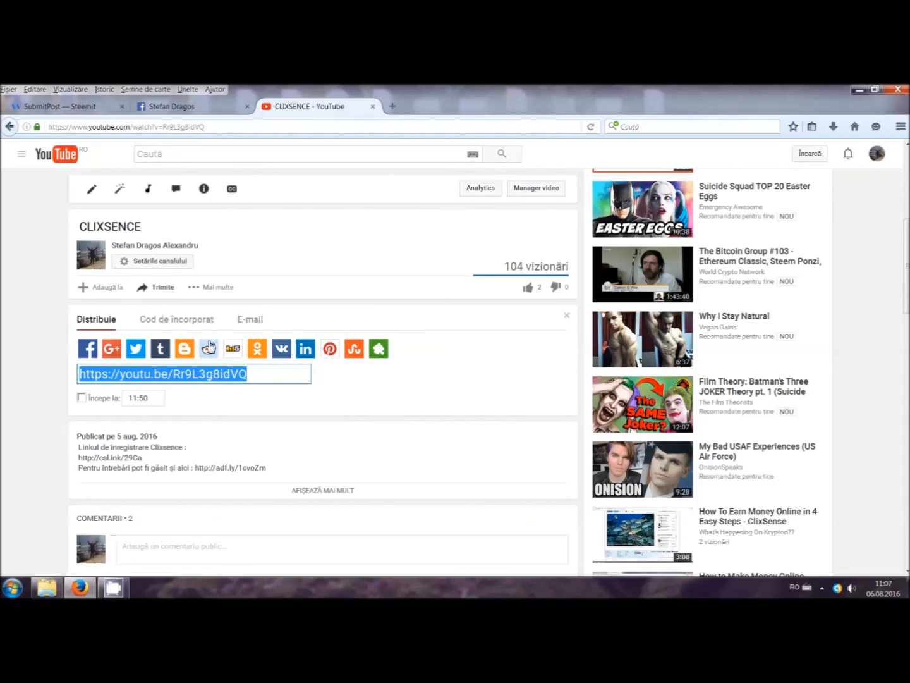
click(173, 321)
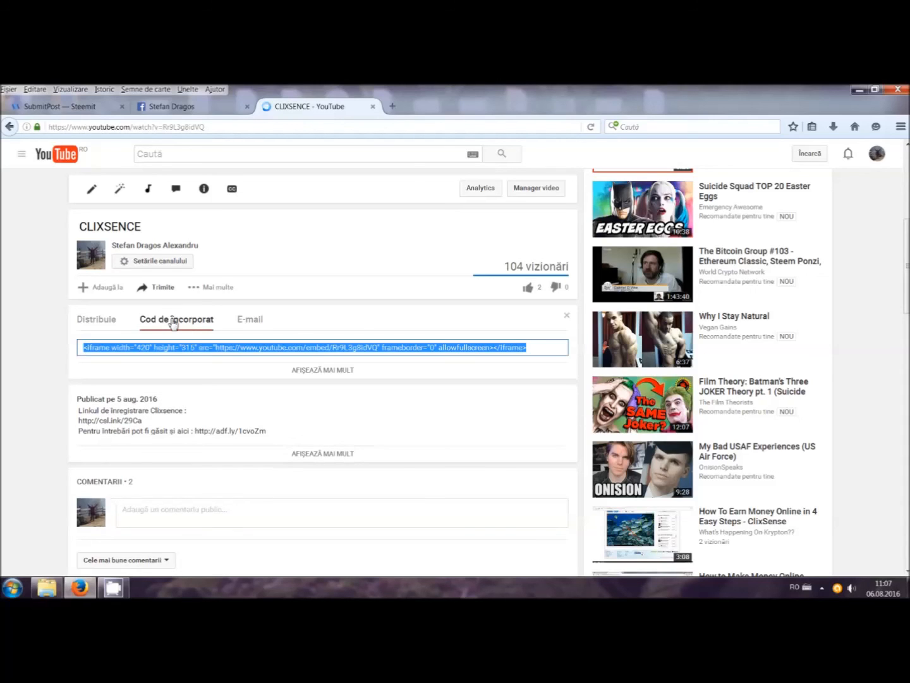
right_click(239, 349)
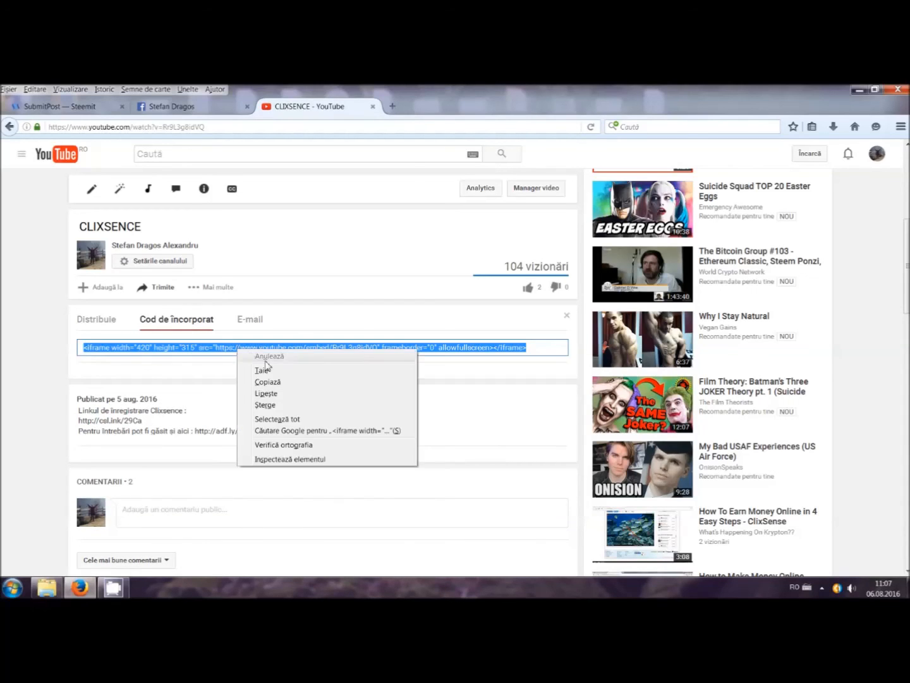
click(282, 383)
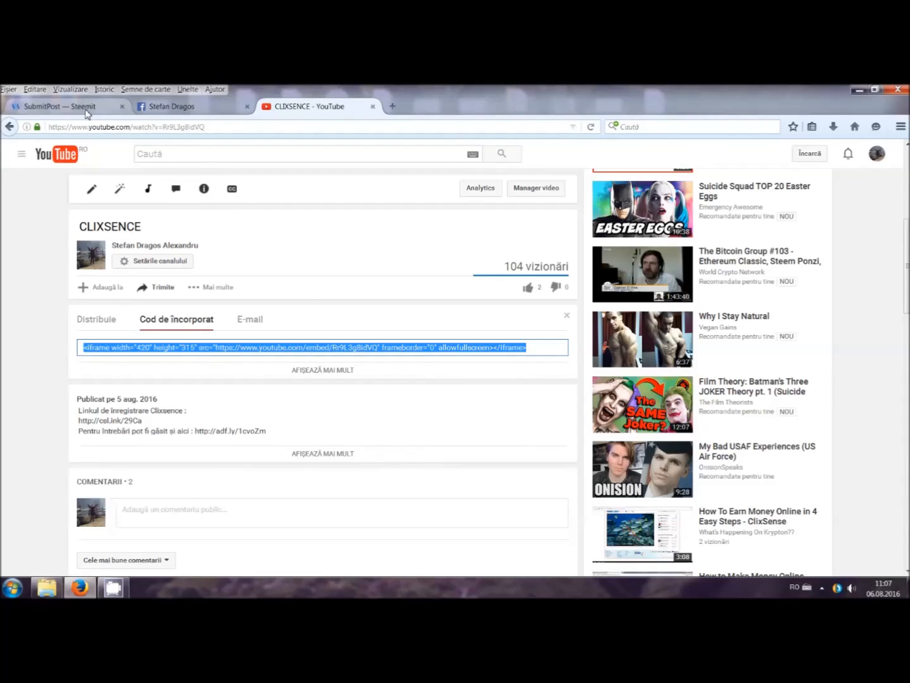
Return to the Steemit draft with the insertion point below the image markdown
click(64, 106)
click(528, 317)
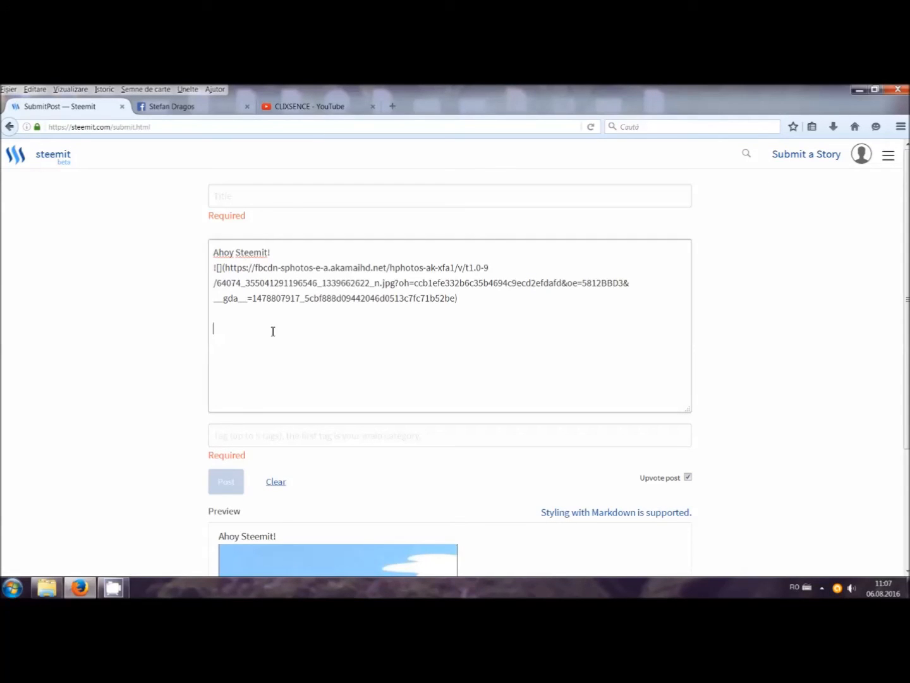
Paste the iframe code into the post body and start the embedded video in the preview
right_click(255, 343)
click(282, 388)
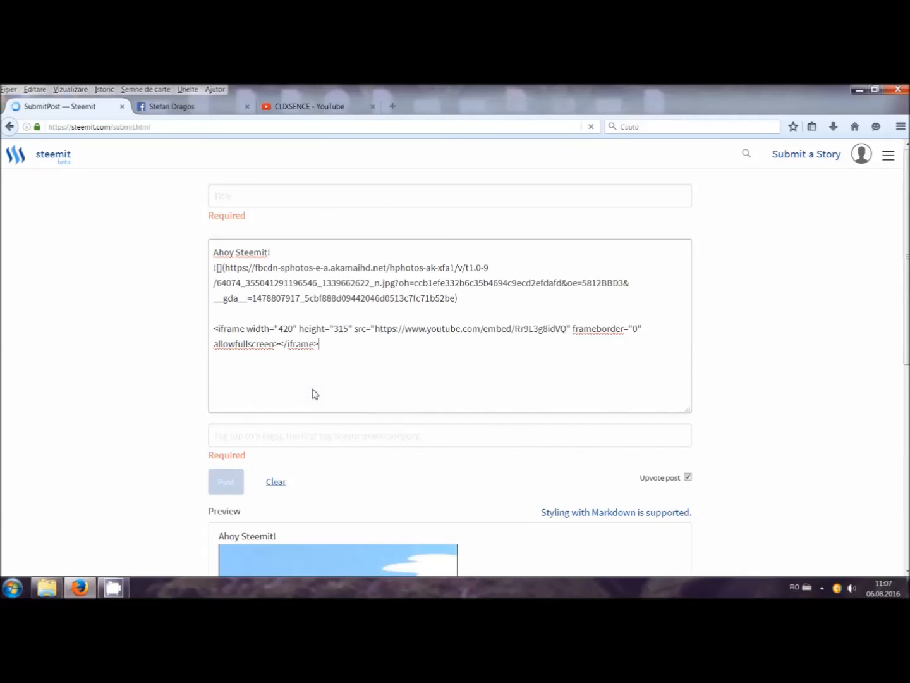
scroll(314, 393, down, 5)
scroll(313, 393, down, 2)
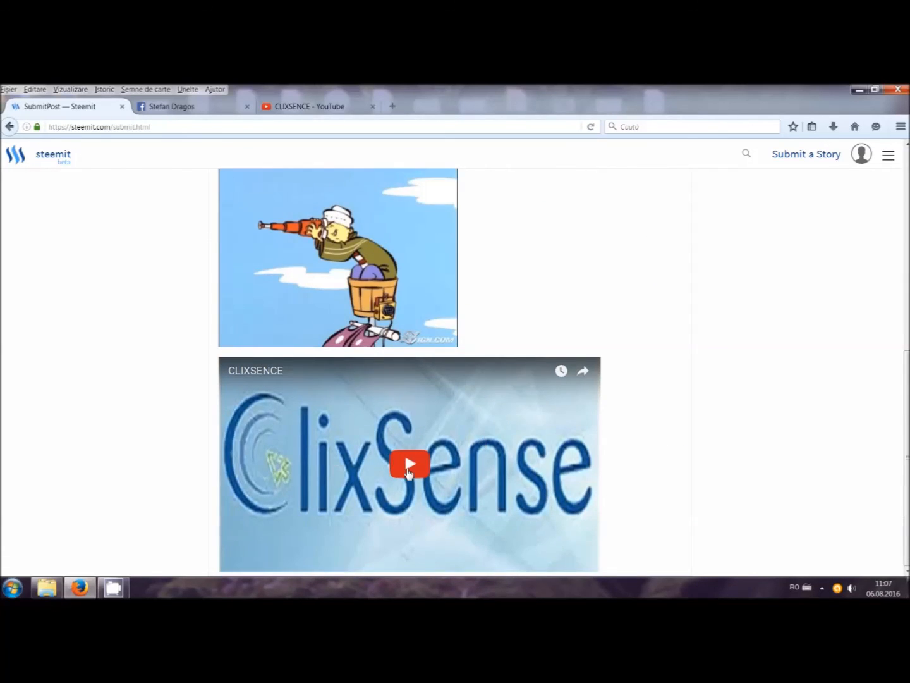
click(337, 461)
Unmute the embedded CLIXSENCE video in the preview, then pause it
click(264, 561)
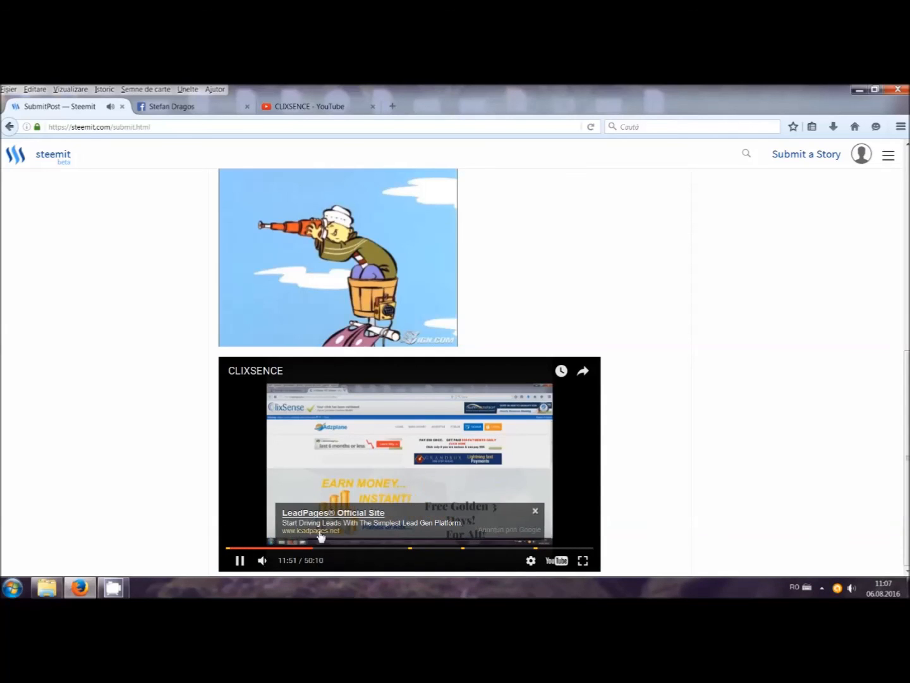
click(240, 560)
scroll(261, 455, up, 3)
scroll(260, 456, up, 4)
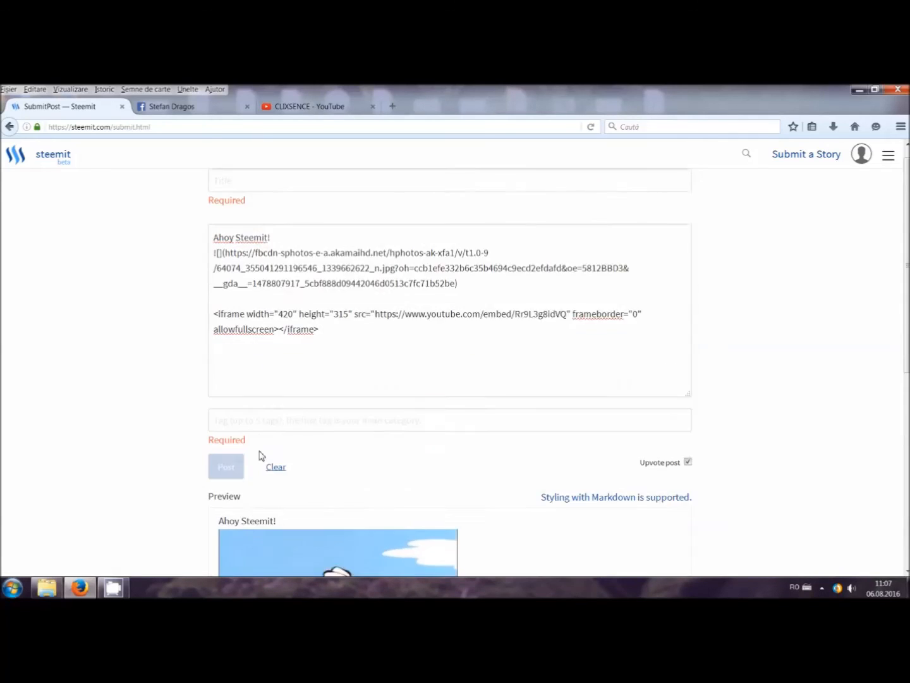
scroll(261, 455, down, 3)
scroll(260, 455, down, 3)
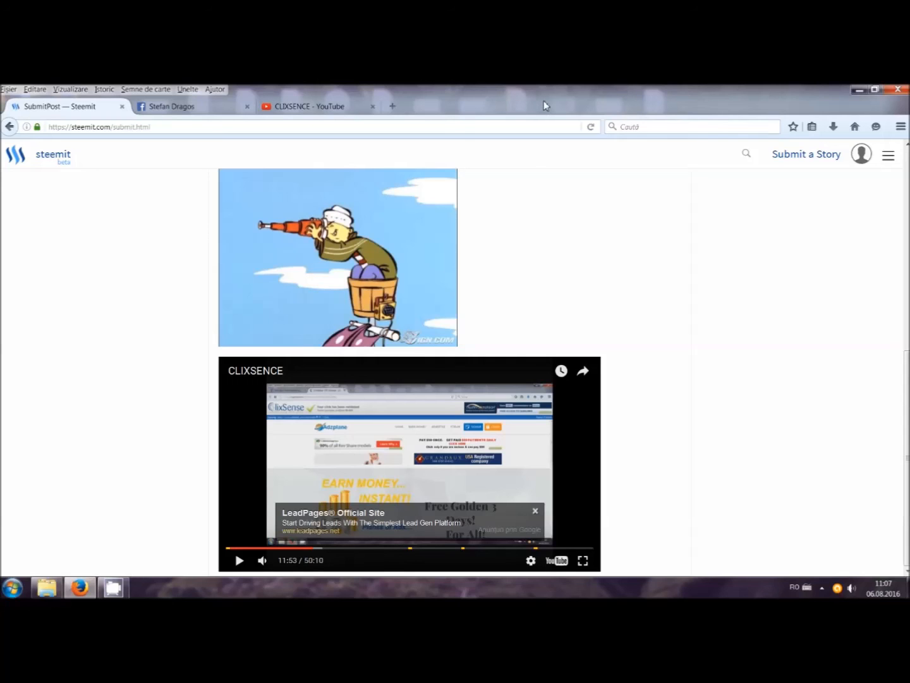
drag(906, 426, 906, 313)
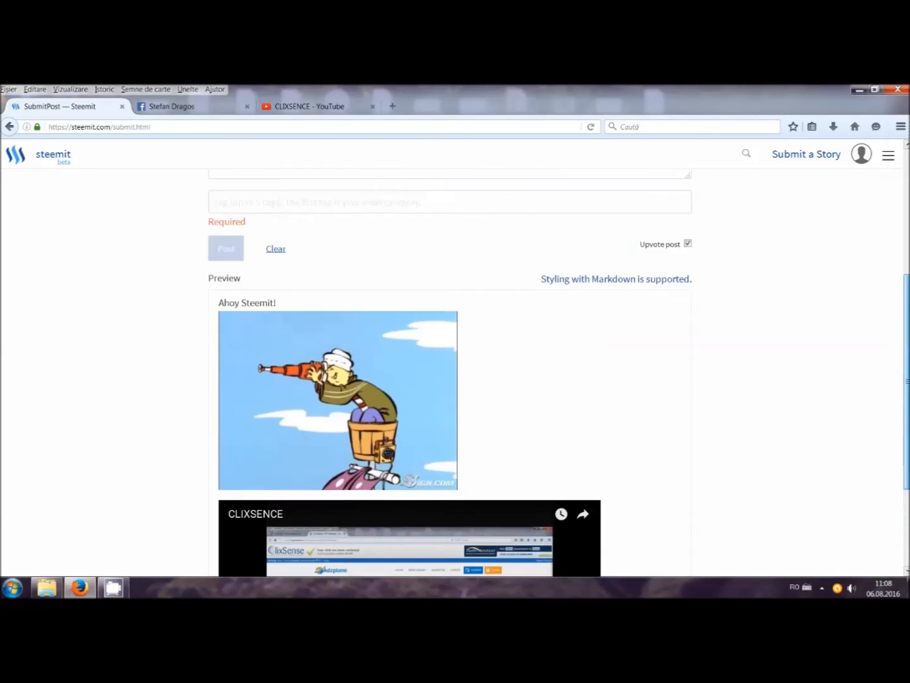
scroll(455, 356, up, 5)
scroll(455, 355, down, 2)
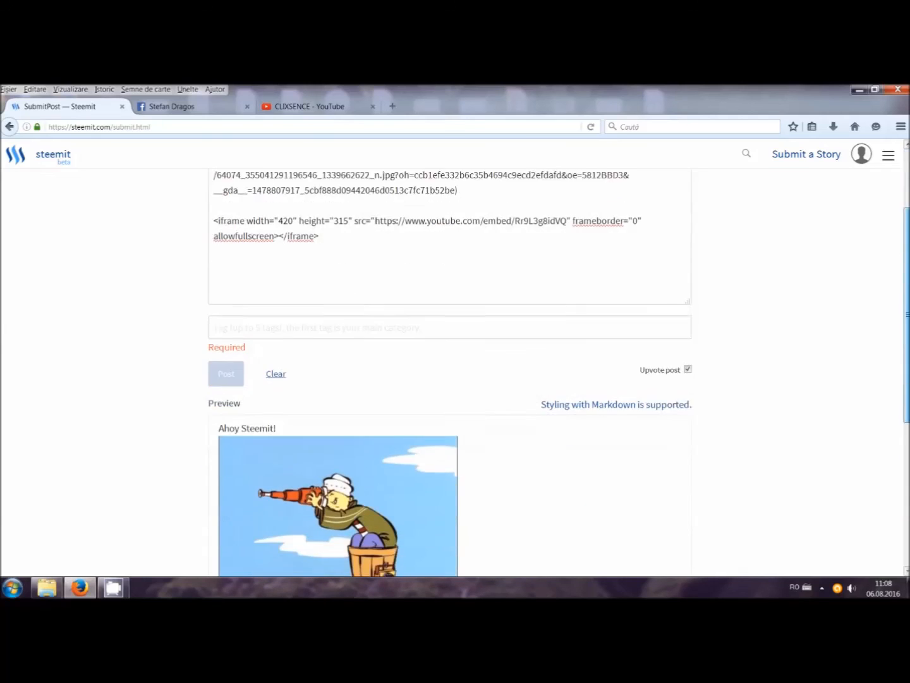
mouse_move(905, 313)
mouse_down()
mouse_move(905, 426)
mouse_move(906, 177)
mouse_up()
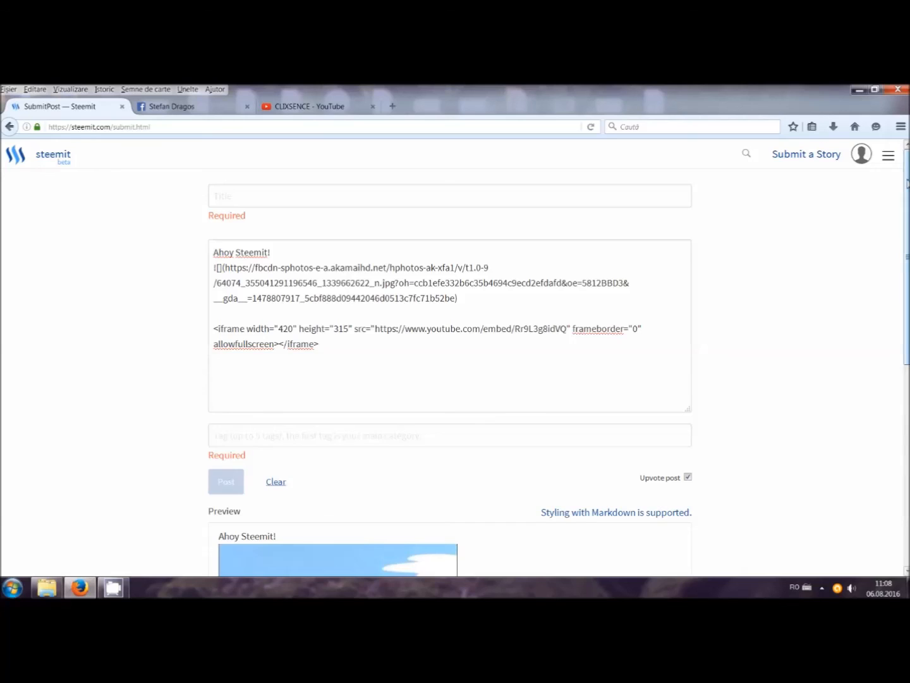
drag(907, 182, 906, 184)
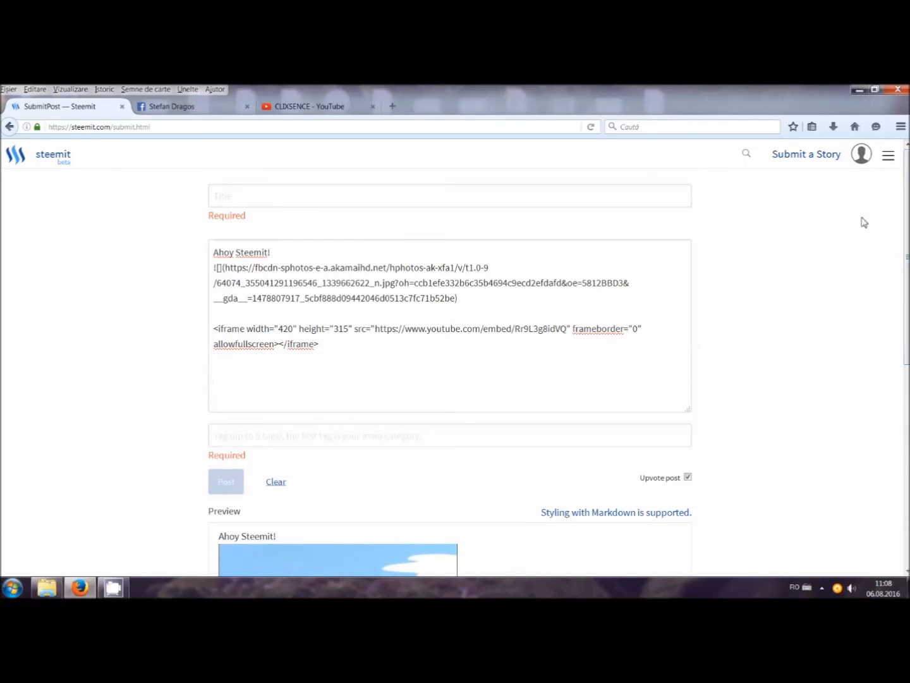